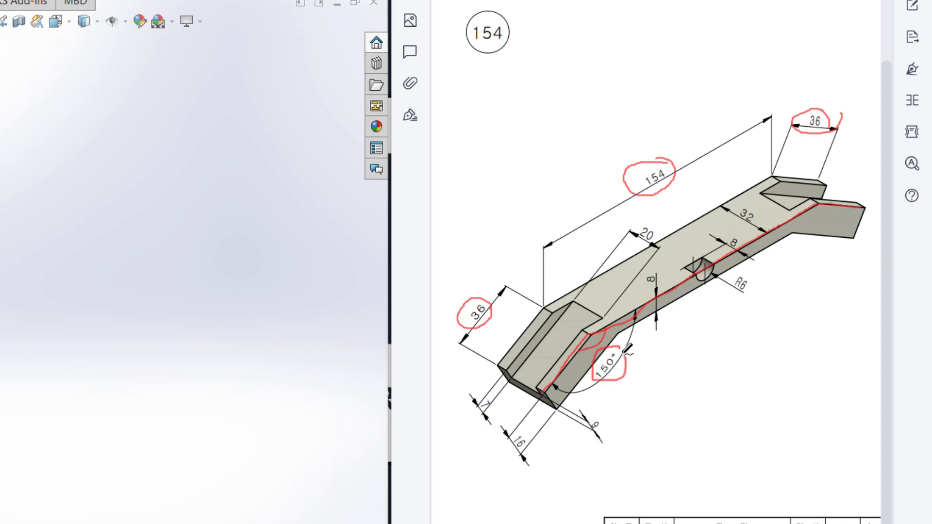
Examine the part's side profile on the reference drawing, following its top edge, angled ends and underside
drag(798, 220, 839, 204)
mouse_move(562, 402)
mouse_down()
mouse_move(547, 386)
mouse_move(559, 406)
mouse_move(570, 404)
mouse_up()
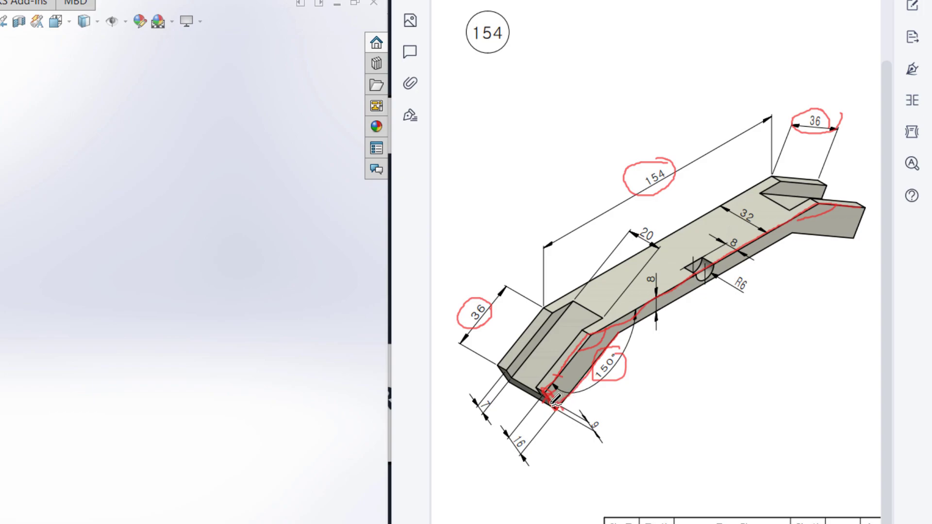
drag(554, 400, 574, 388)
mouse_move(866, 208)
mouse_down()
mouse_move(859, 236)
mouse_move(797, 229)
mouse_up()
mouse_move(611, 339)
mouse_down()
mouse_move(764, 264)
mouse_move(794, 238)
mouse_up()
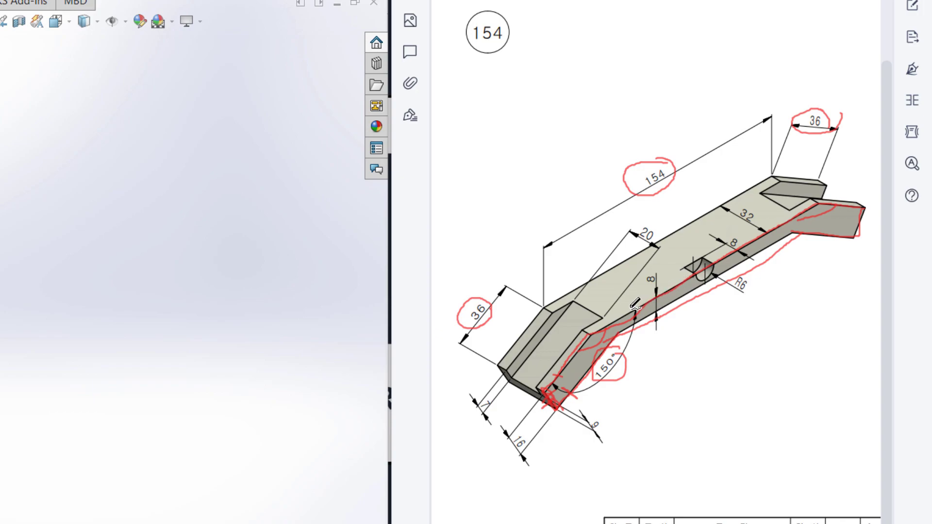
drag(602, 327, 782, 221)
drag(616, 335, 781, 259)
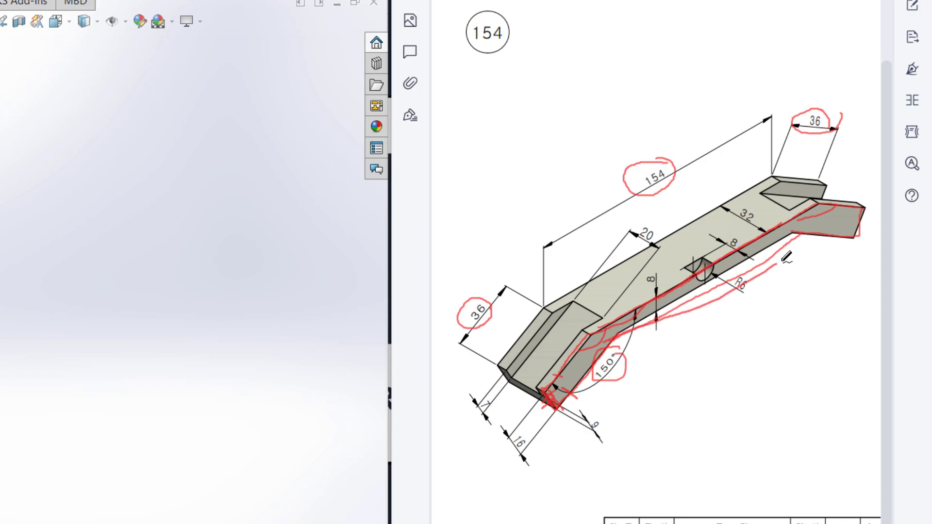
mouse_move(651, 267)
mouse_down()
mouse_move(640, 289)
mouse_move(658, 268)
mouse_up()
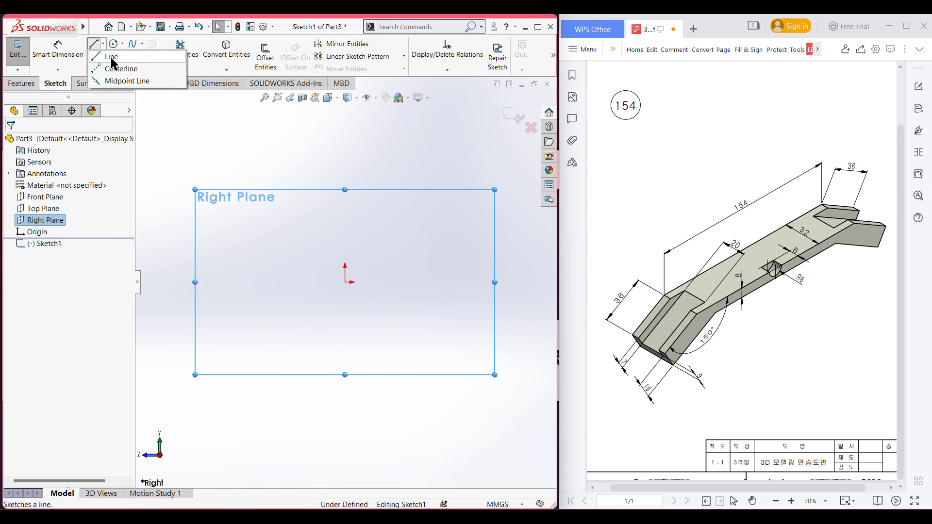
Sketch a horizontal midpoint line centred on the origin with a half-length of 154/2 mm
click(131, 81)
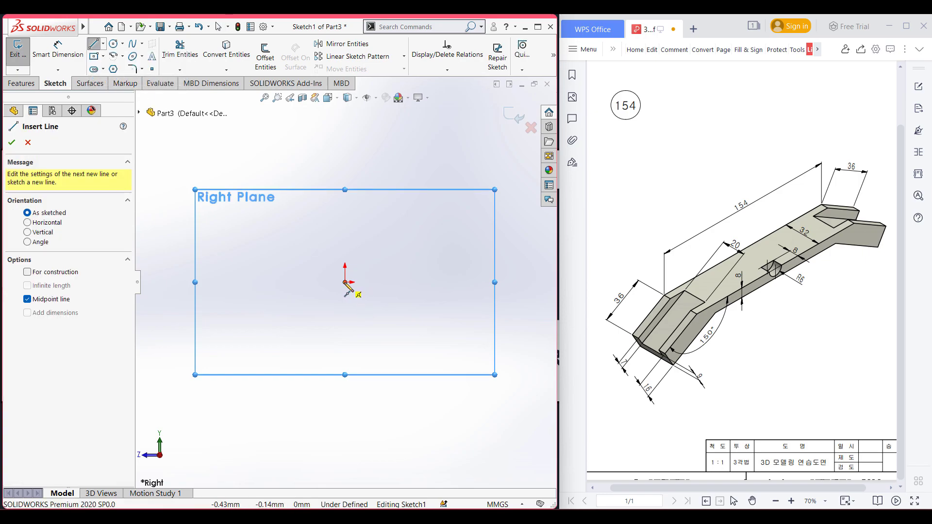
click(346, 282)
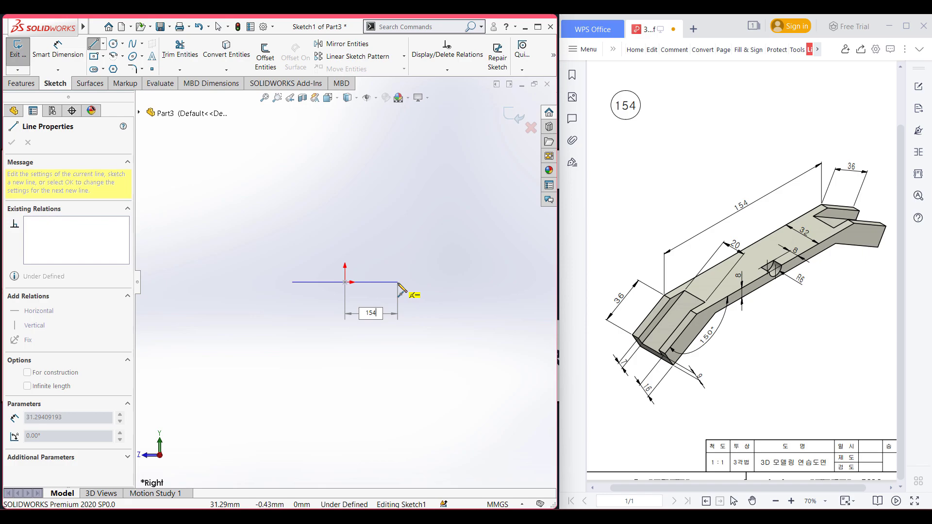
text(154/2)
key(Return)
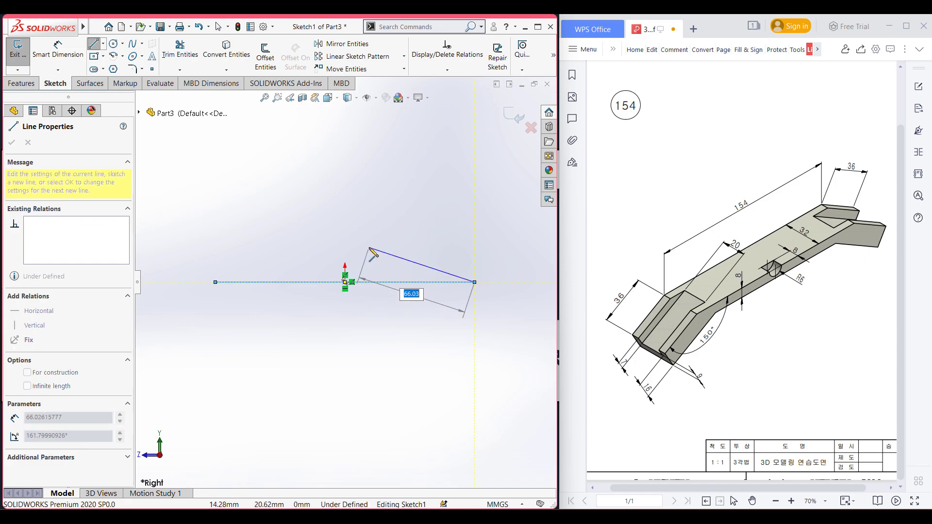
key(Escape)
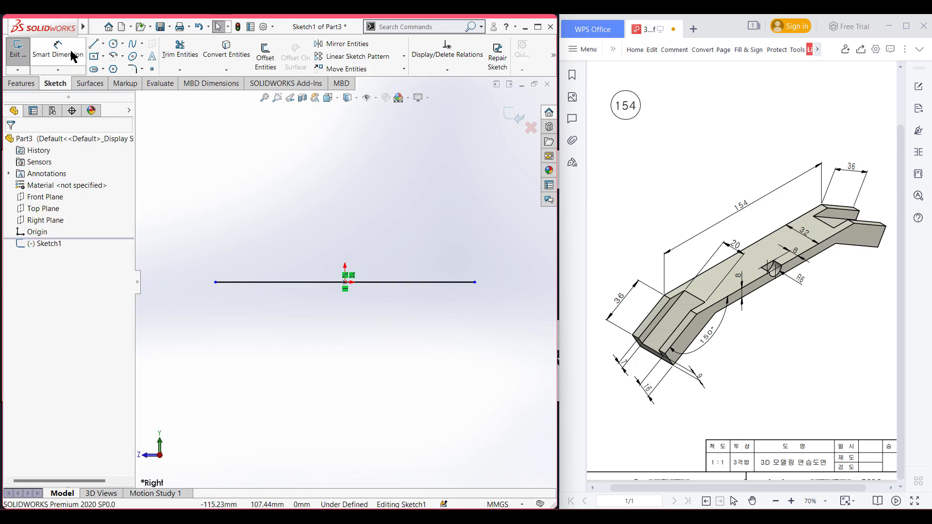
Dimension the horizontal line's full length as 154 mm
click(71, 55)
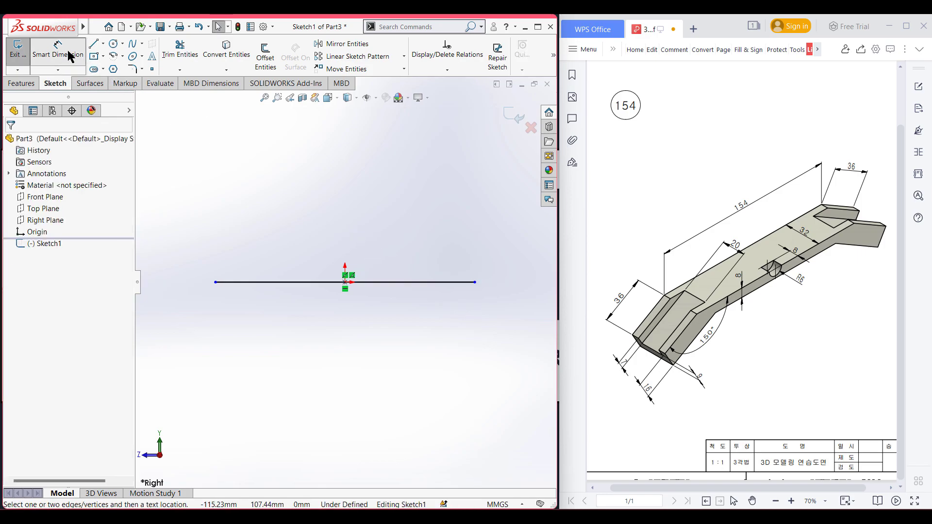
click(398, 252)
click(383, 244)
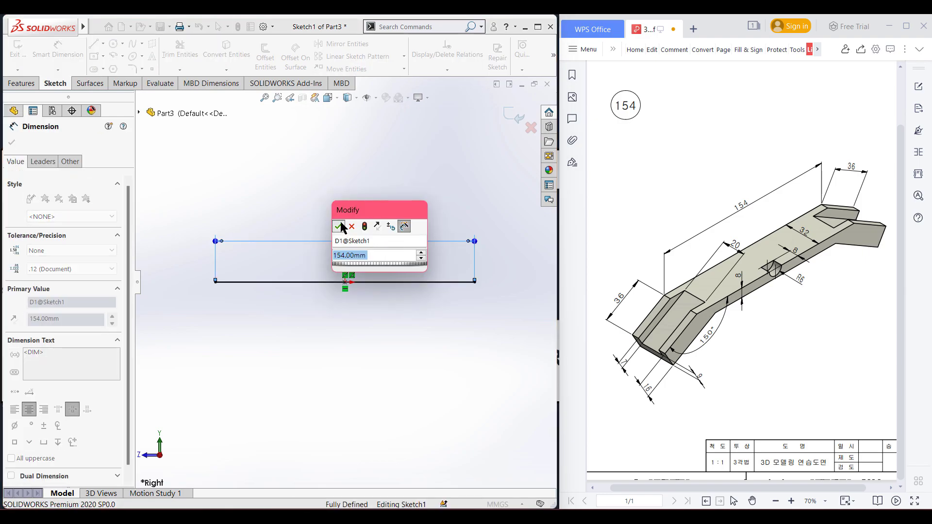
click(338, 226)
click(354, 185)
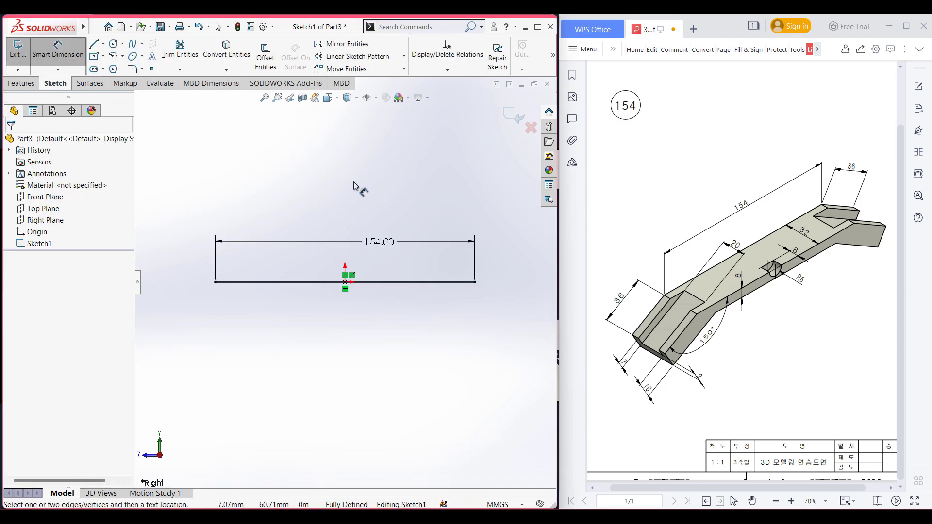
Sketch a 36 mm line sloping down and outward from each end of the horizontal line
click(94, 46)
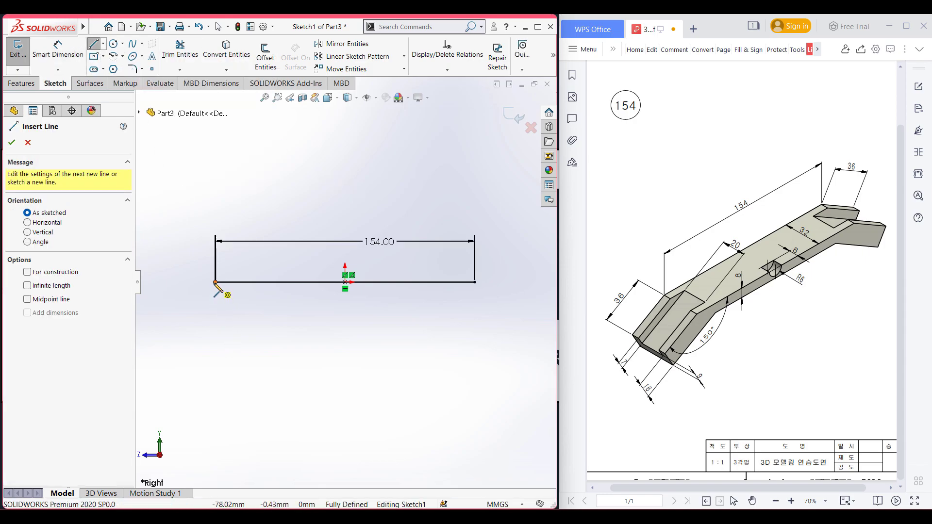
click(215, 283)
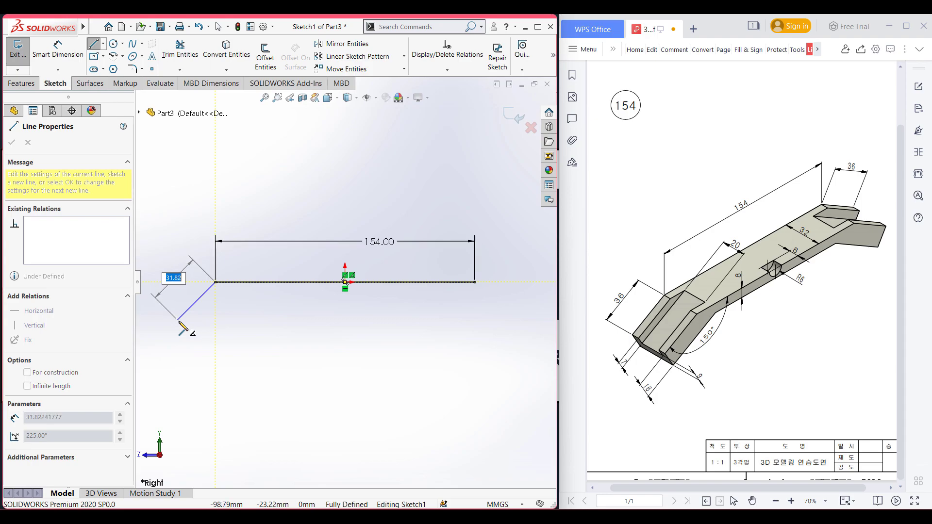
text(36)
key(Return)
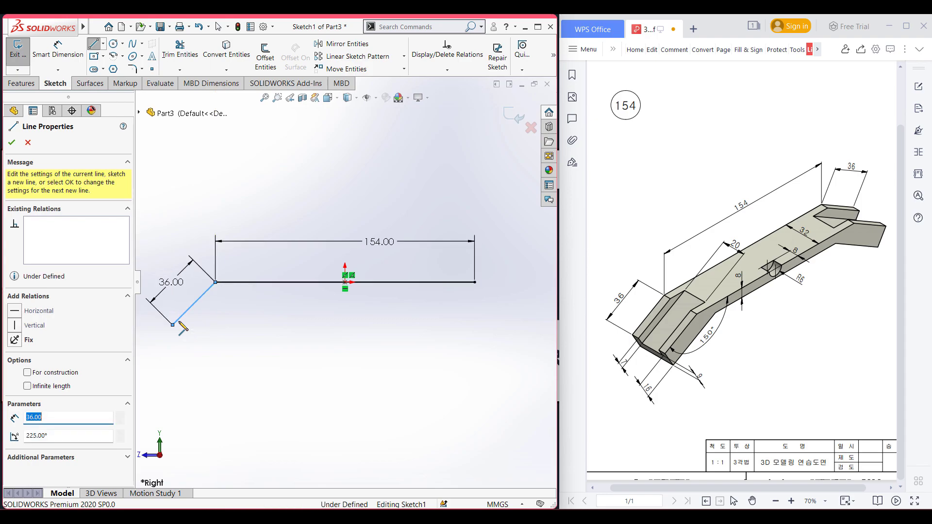
key(Escape)
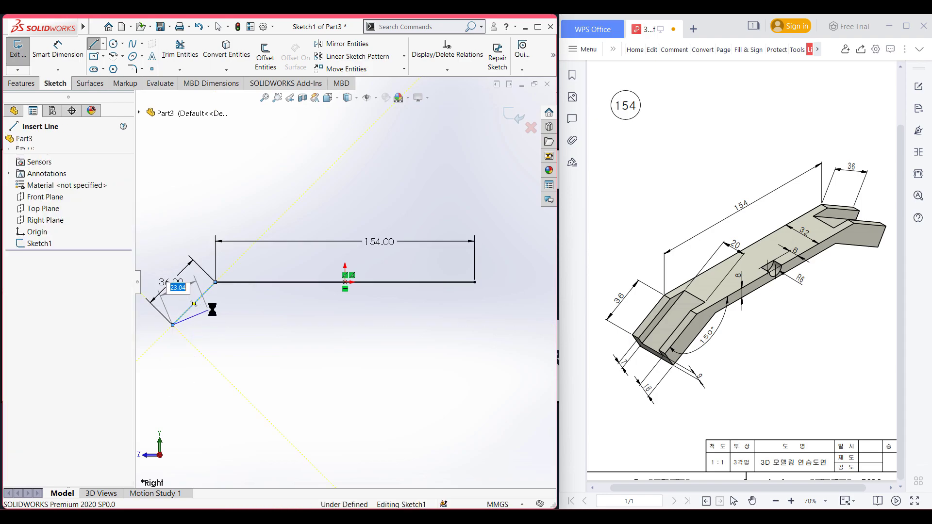
key(Escape)
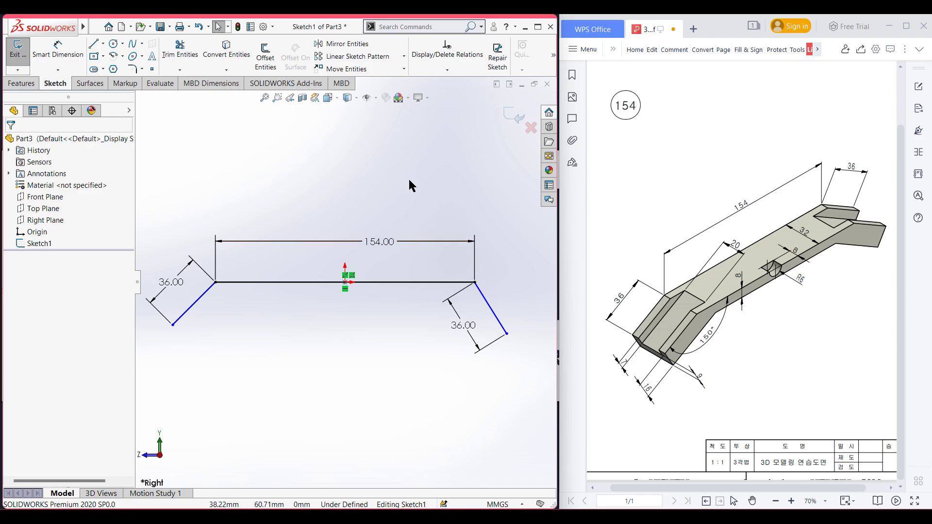
Dimension the angle between the left sloping line and the horizontal line as 150°
click(74, 47)
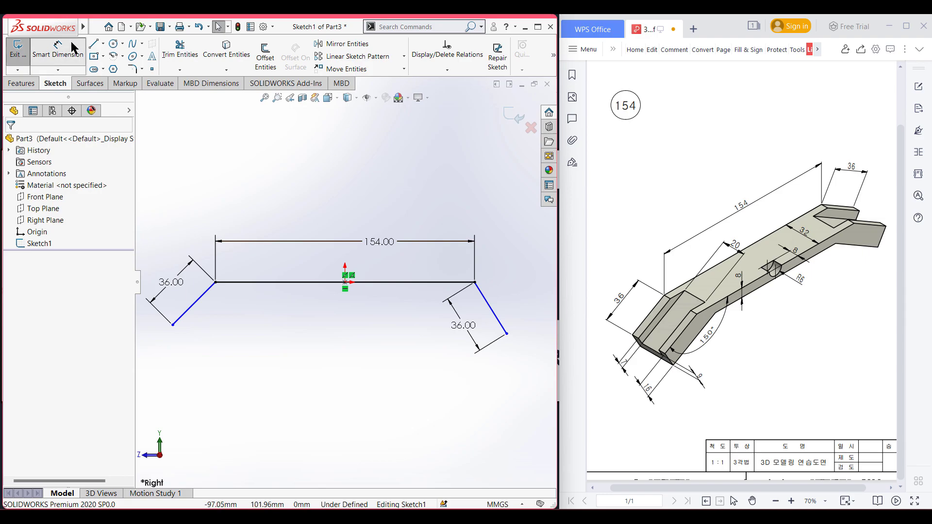
click(204, 295)
click(233, 285)
click(224, 294)
text(150)
key(Return)
Dimension the angle between the right sloping line and the horizontal line as 150°
click(454, 283)
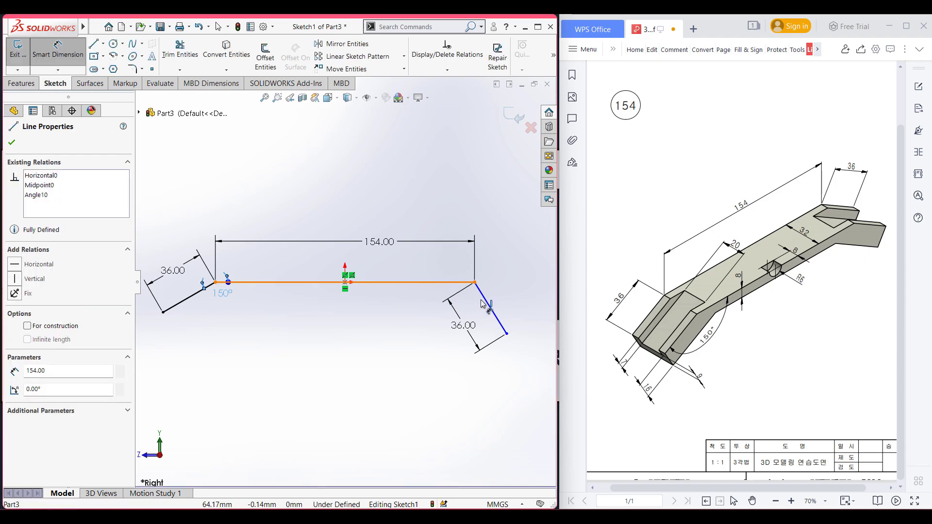
click(487, 300)
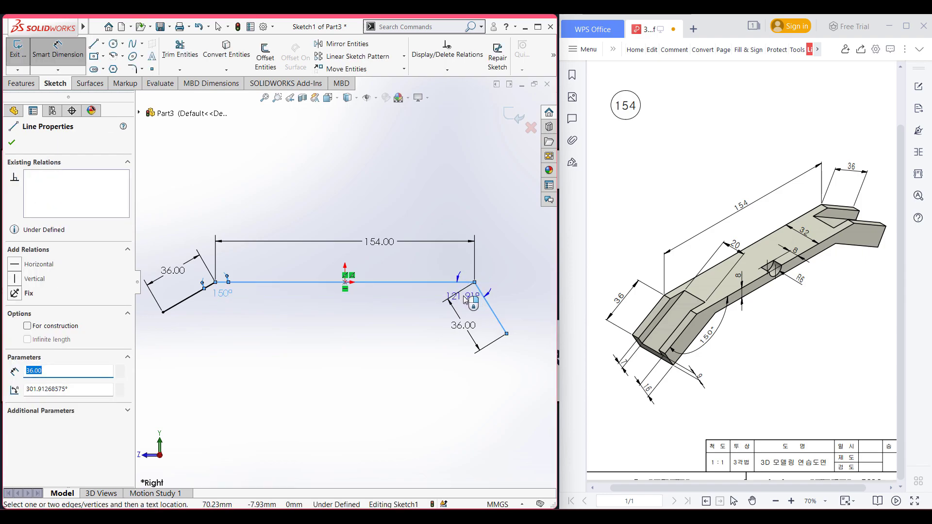
click(464, 303)
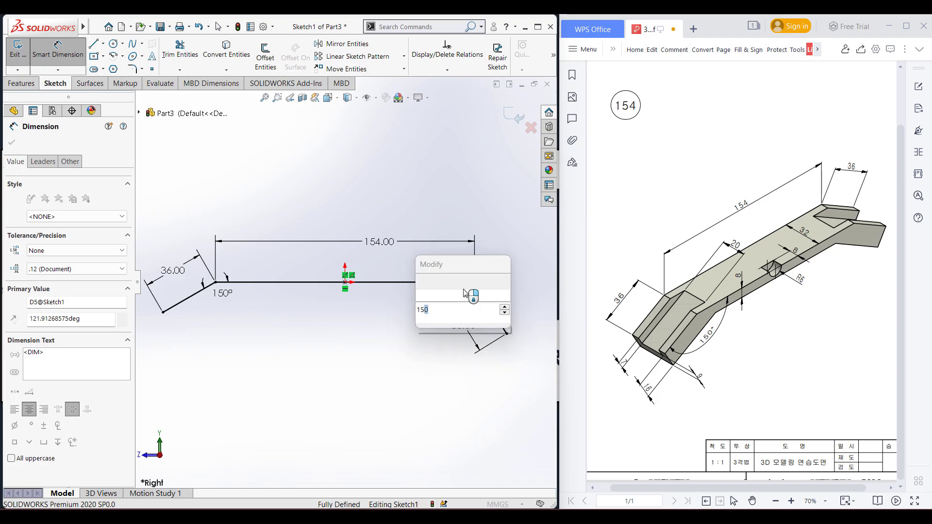
key(Return)
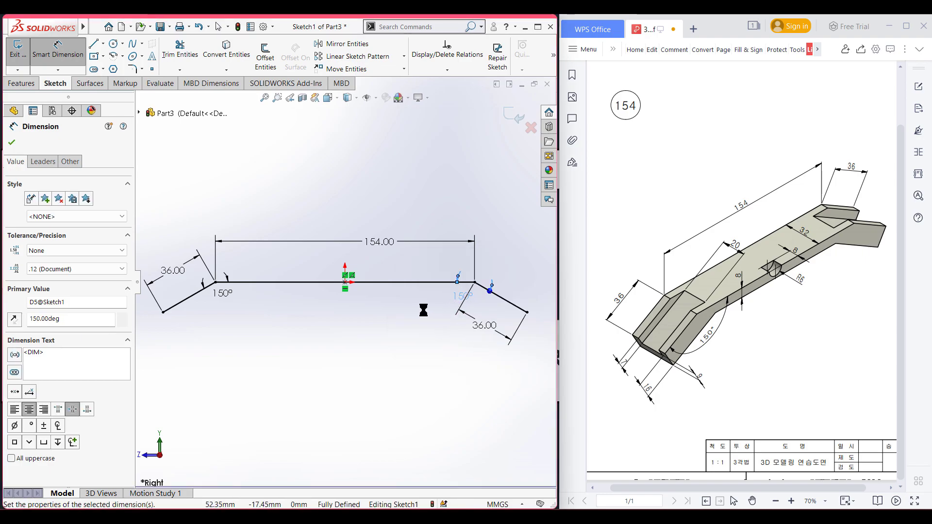
click(357, 204)
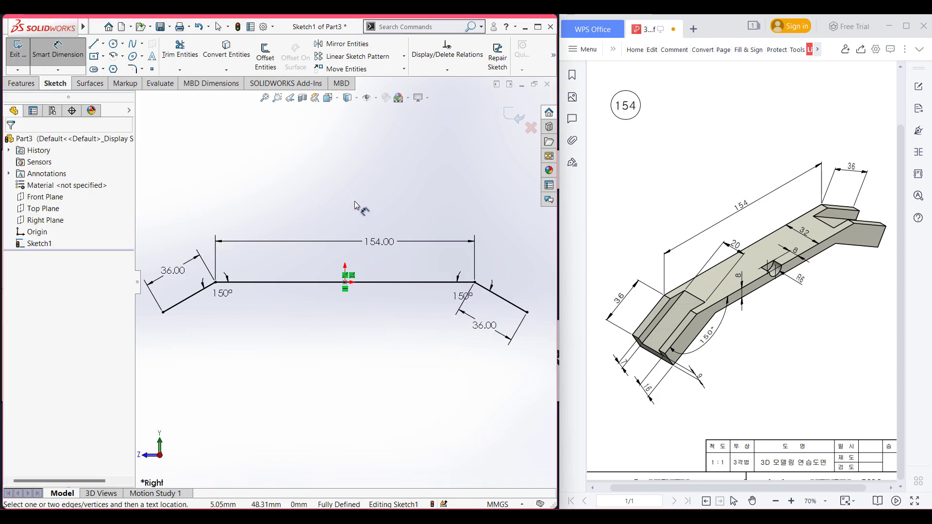
Offset the 154 mm horizontal line 8 mm downward in one direction only
click(265, 56)
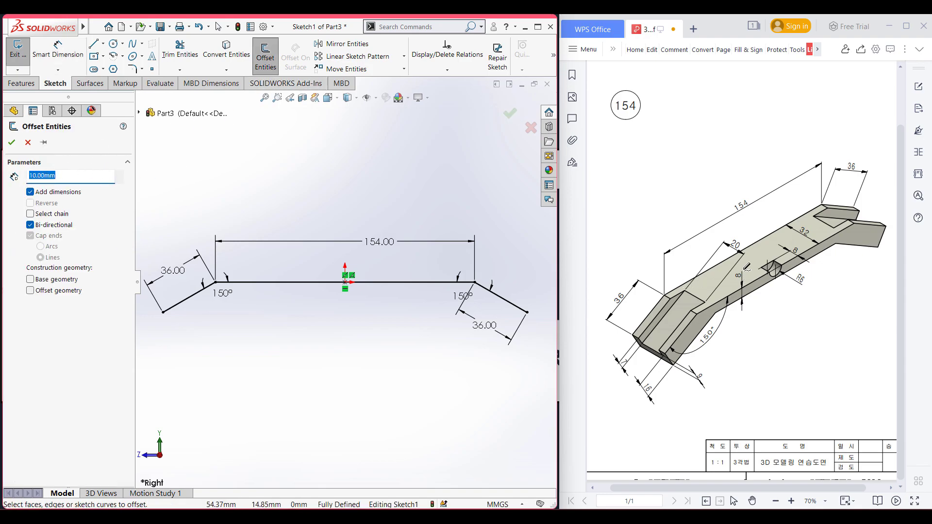
drag(747, 267, 727, 266)
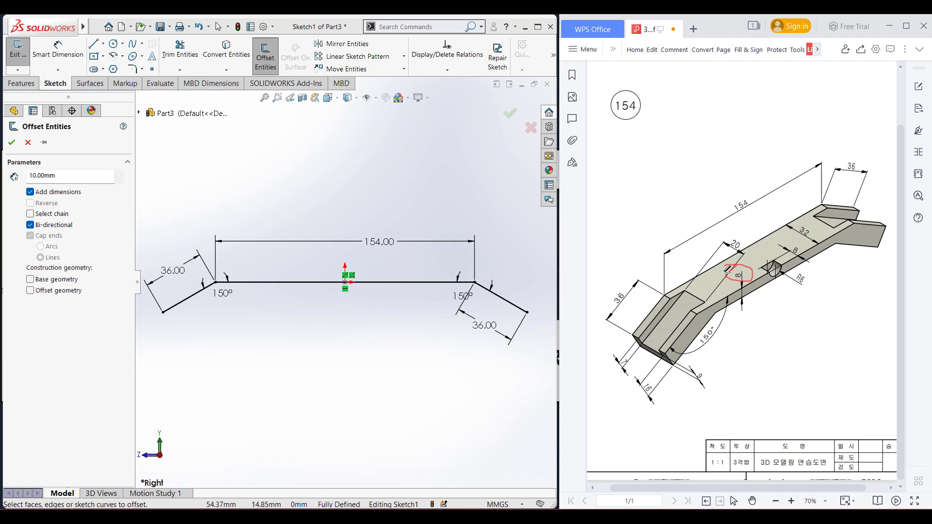
click(95, 192)
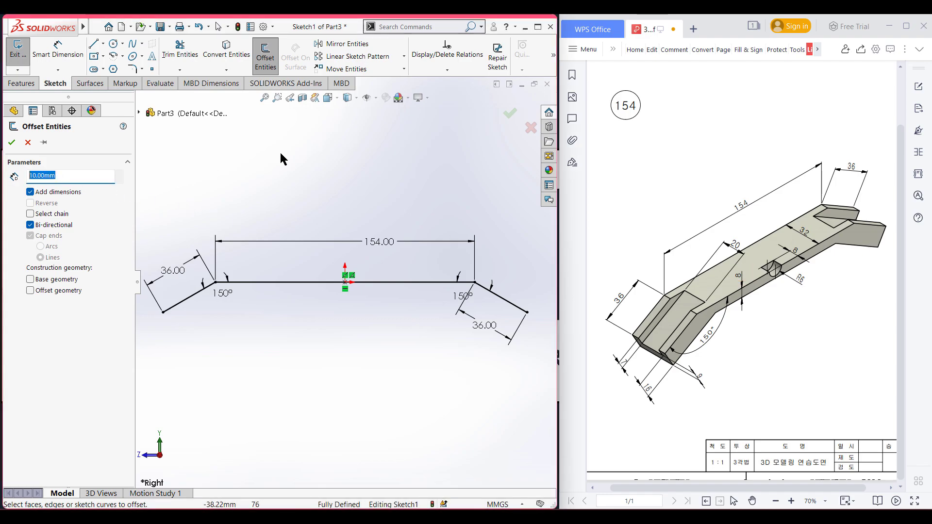
text(8)
key(Return)
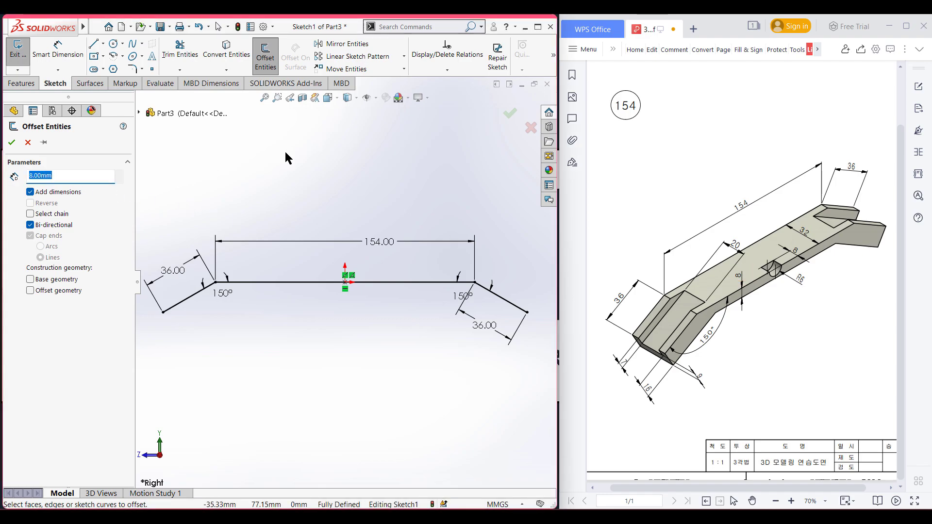
click(283, 282)
click(31, 225)
click(12, 143)
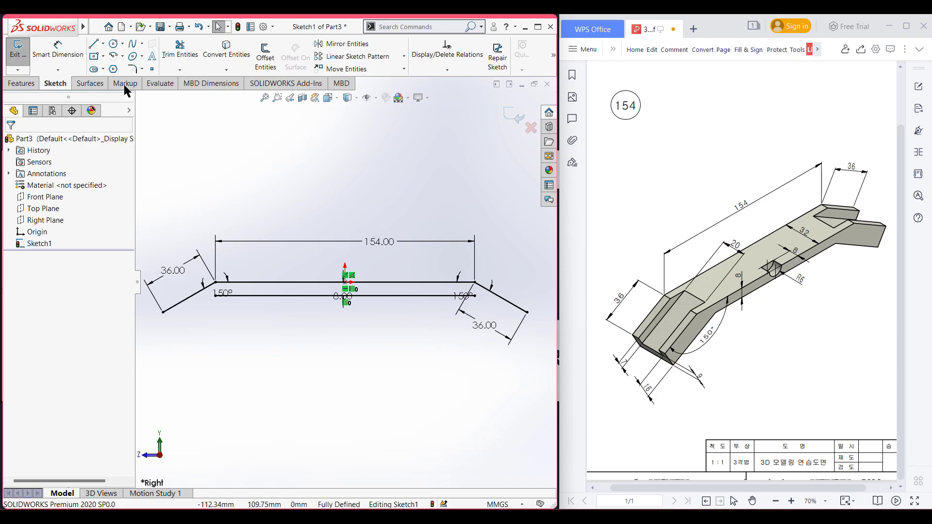
Sketch a 16 mm line downward from the left sloping line's free end, perpendicular to it
click(94, 44)
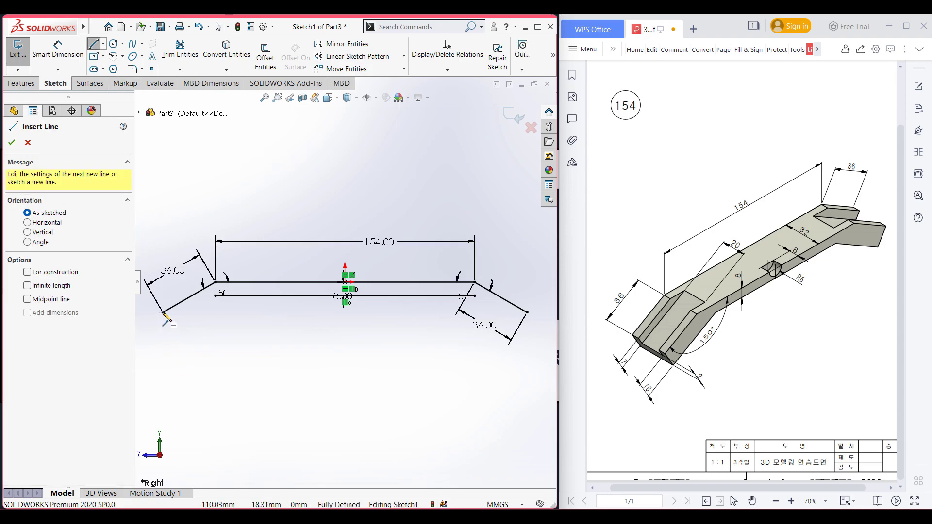
click(163, 312)
scroll(344, 282, up, 2)
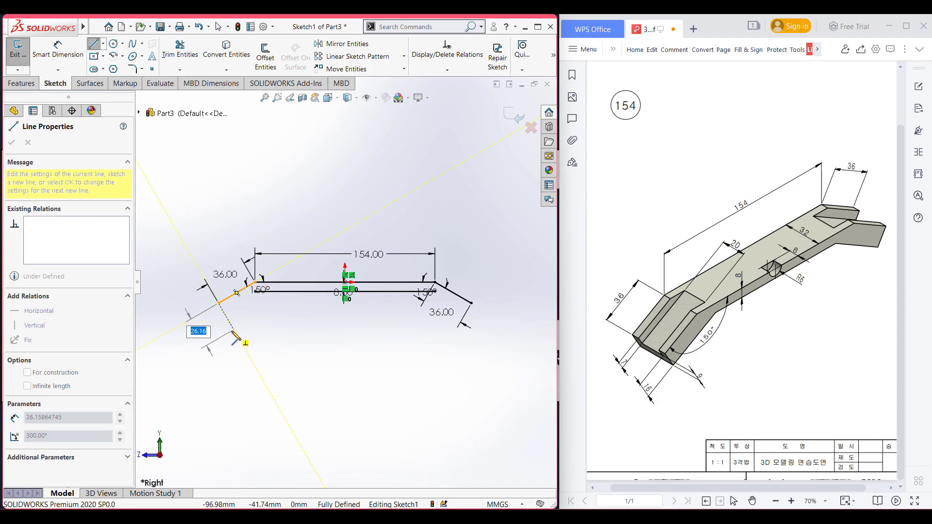
key(Return)
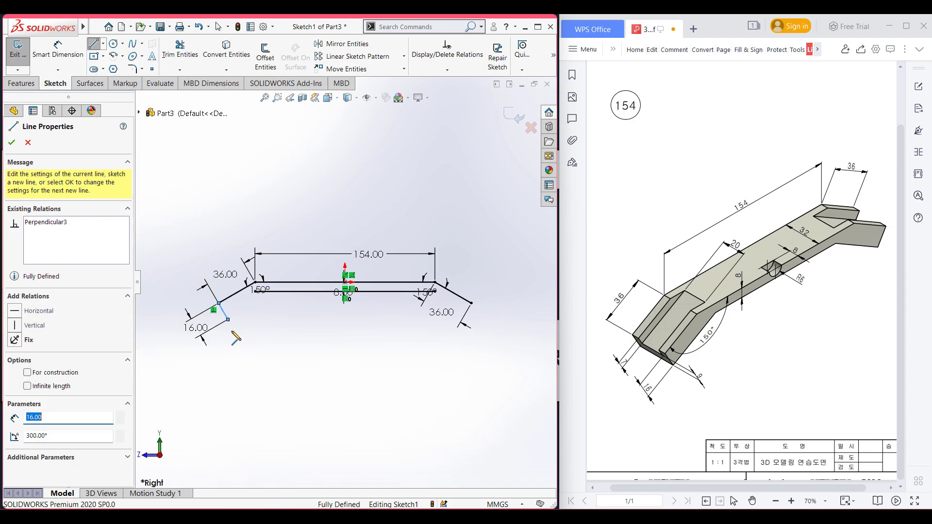
Sketch a line from the 16 mm line's lower end, parallel to the left sloping line and running past the offset line
click(228, 320)
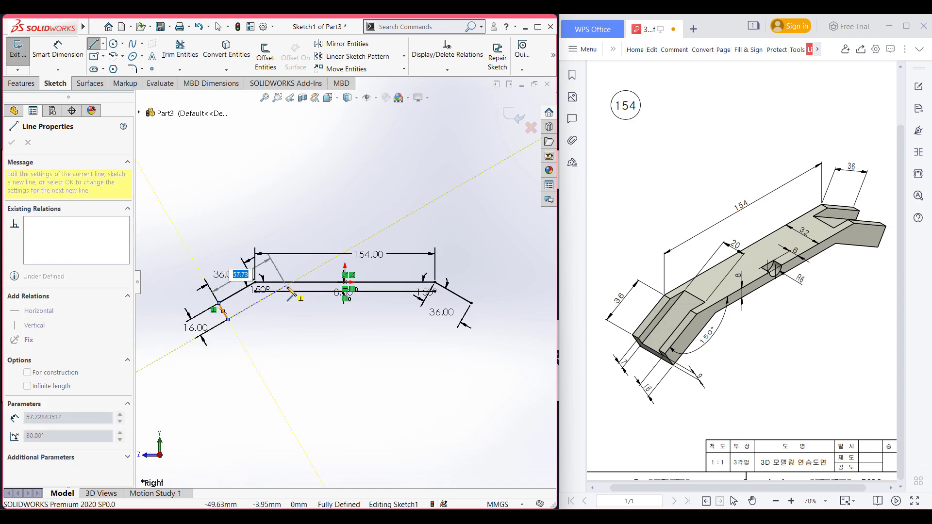
scroll(214, 318, down, 3)
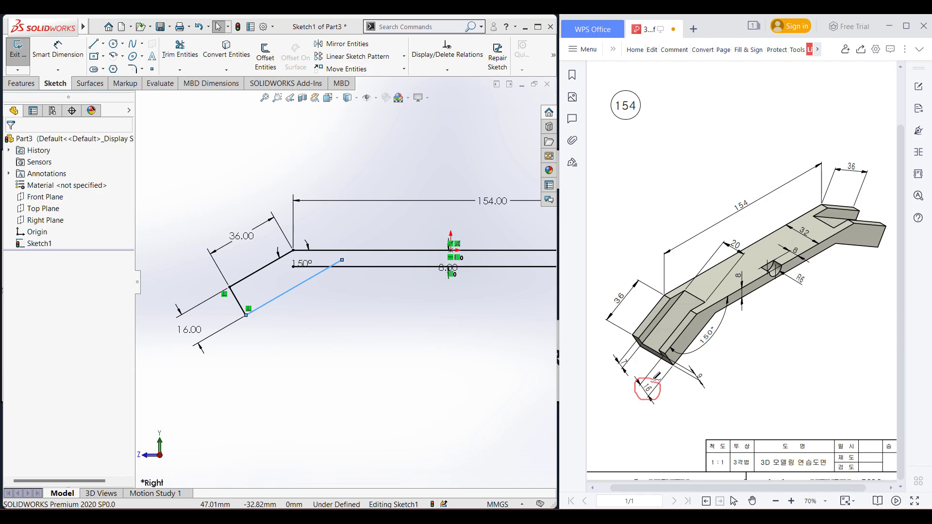
key(ctrl+z)
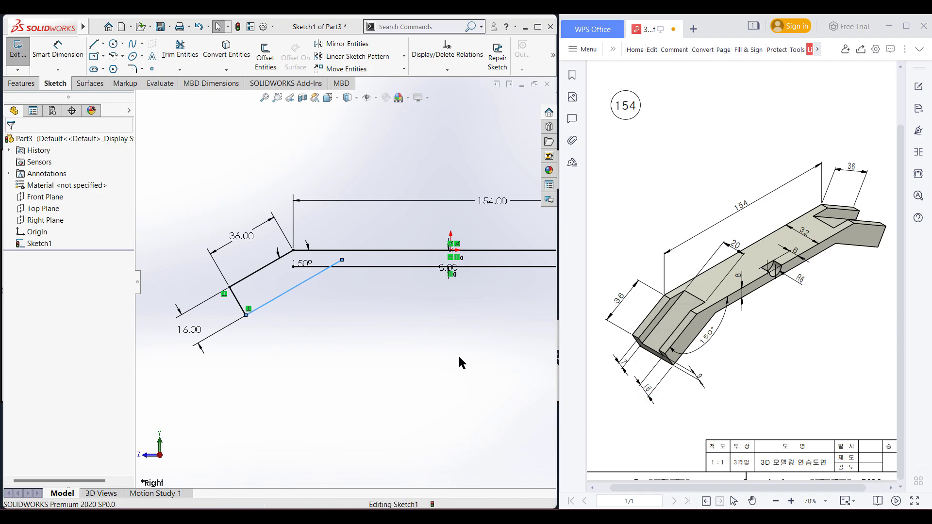
click(466, 365)
Sketch a 16 mm line downward from the right sloping line's free end, perpendicular to that sloping line
scroll(243, 242, up, 3)
scroll(491, 276, down, 5)
key(l)
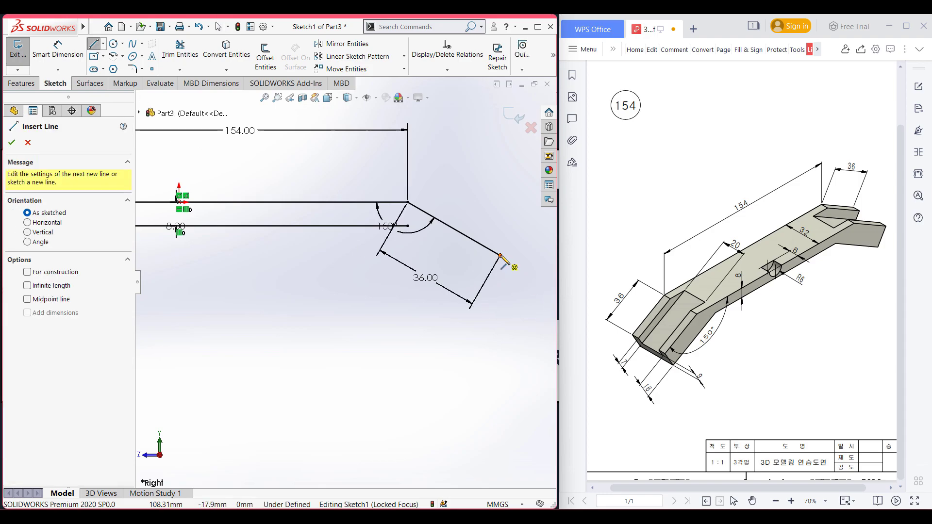
click(500, 256)
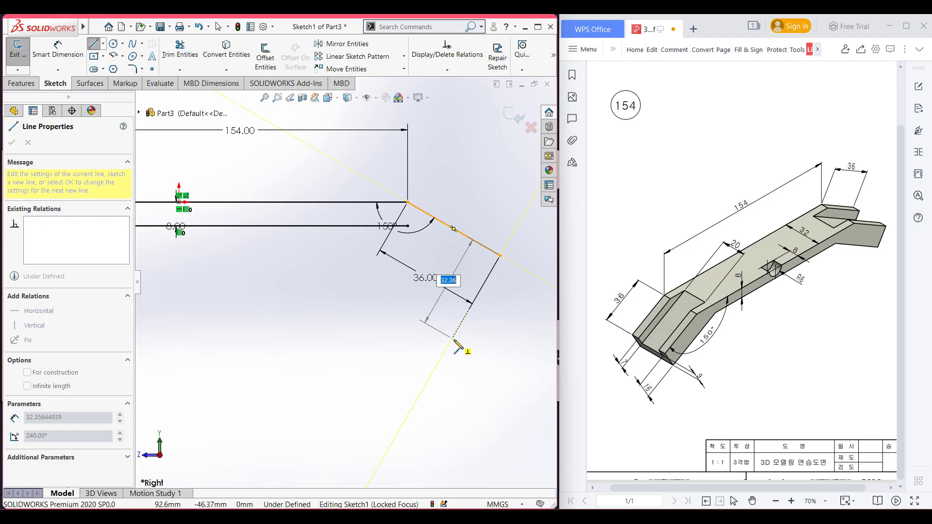
text(16)
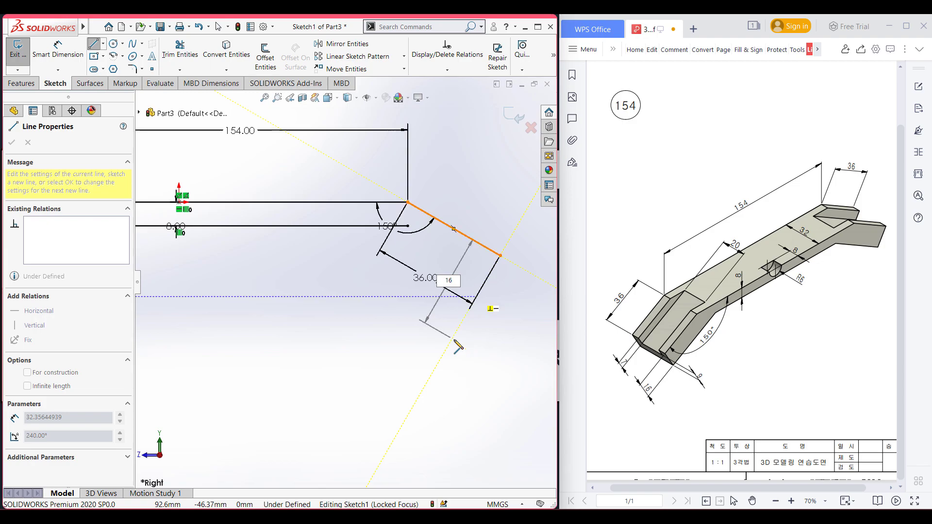
key(Return)
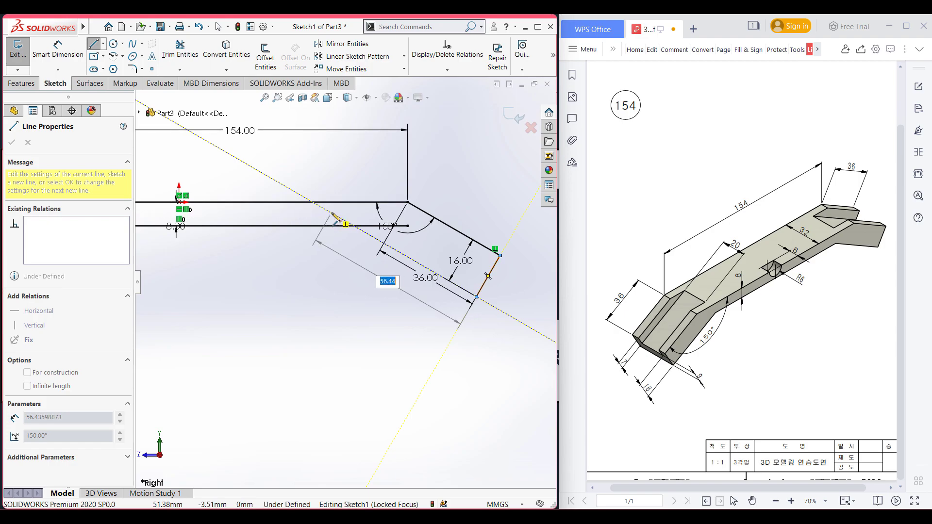
Sketch a line from the right 16 mm line's lower end, parallel to the right sloping line and running past the offset line
click(332, 214)
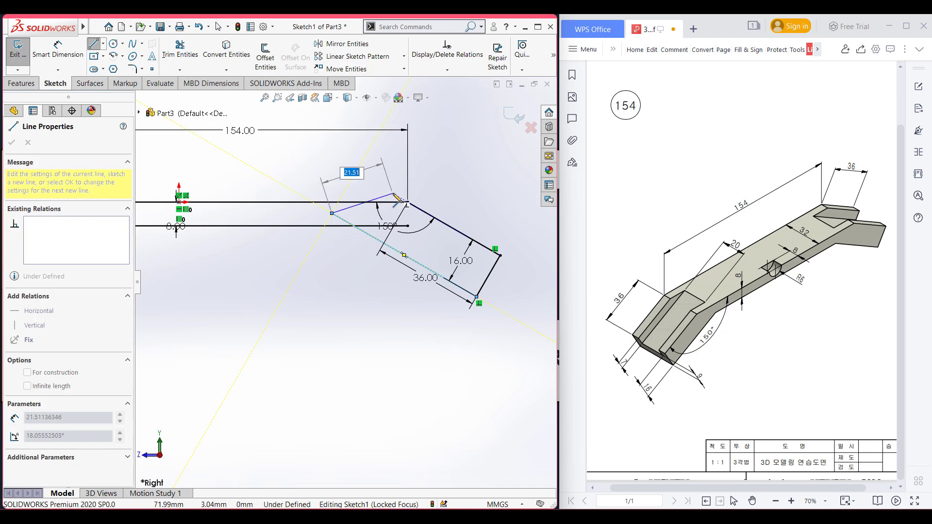
key(Escape)
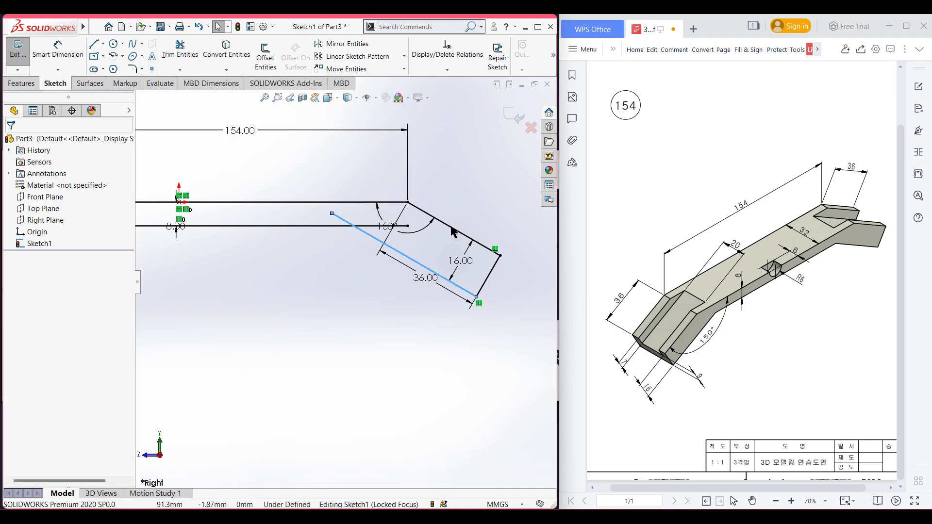
key(Escape)
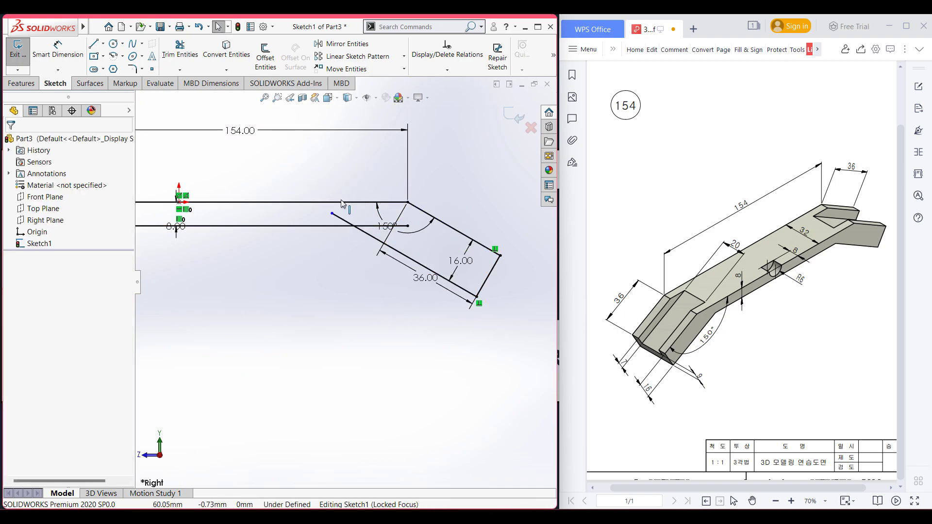
Trim the overhanging segments where the offset line crosses the lower sloping lines at both ends of the profile
ctrl+middle_drag(292, 224, 524, 248)
click(193, 60)
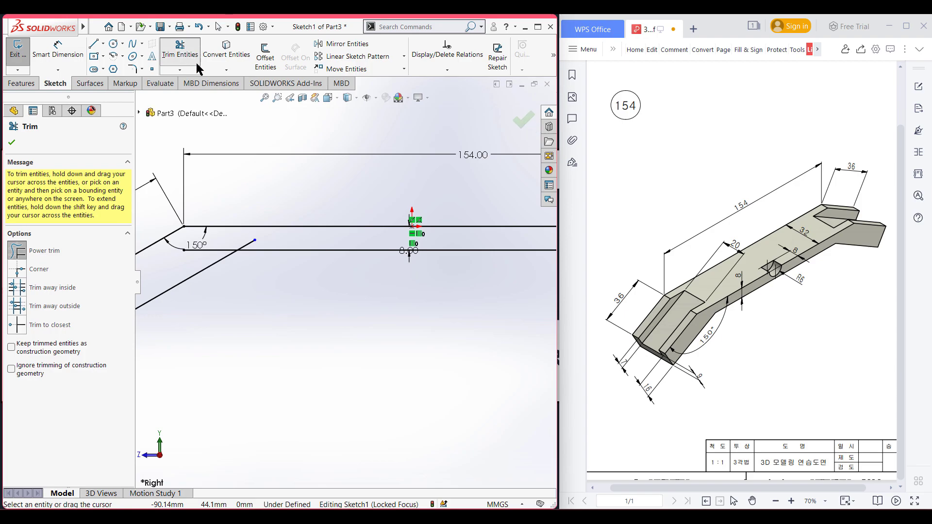
click(202, 251)
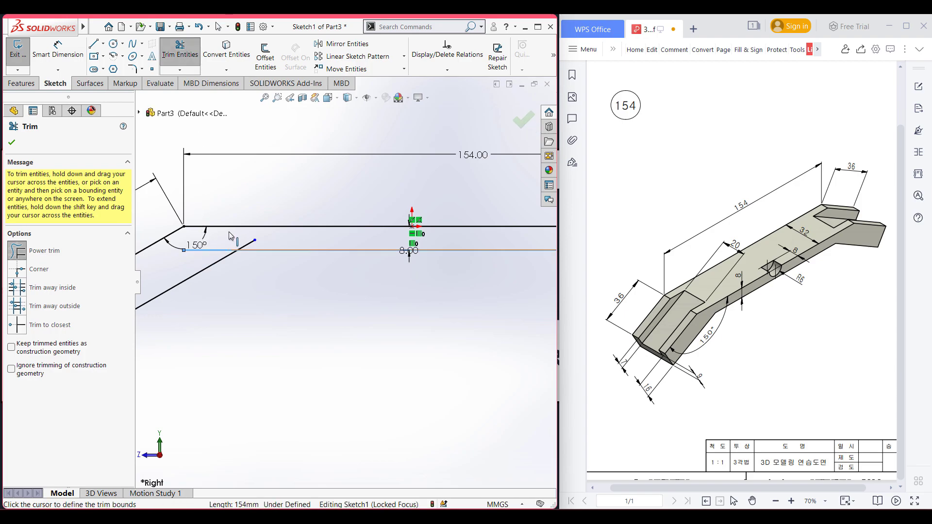
drag(229, 236, 226, 241)
scroll(226, 249, down, 5)
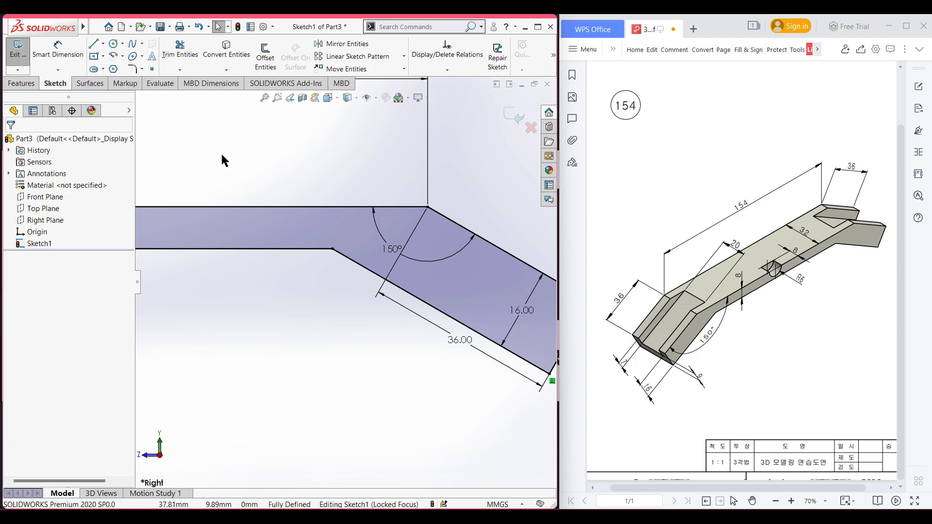
Extrude the closed side profile 32 mm about the mid plane
key(ctrl+7)
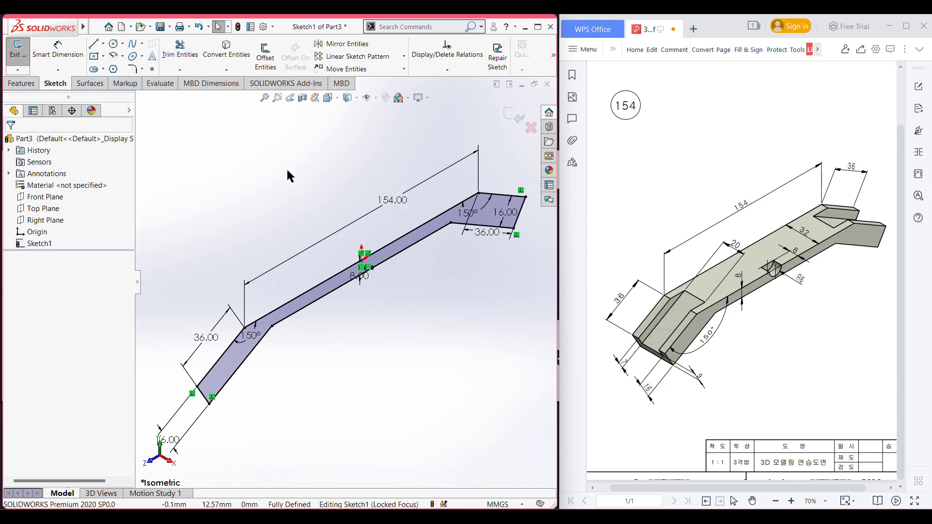
click(30, 86)
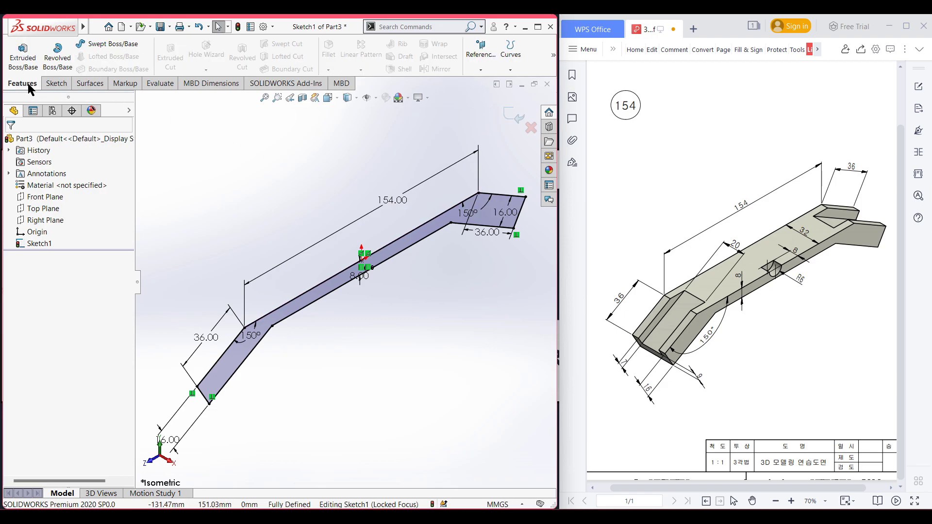
click(26, 51)
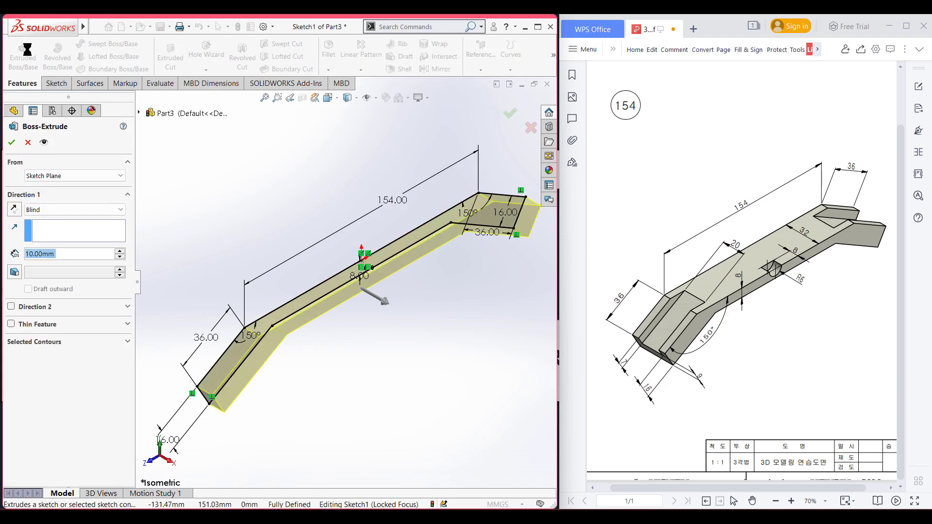
text(32)
key(Return)
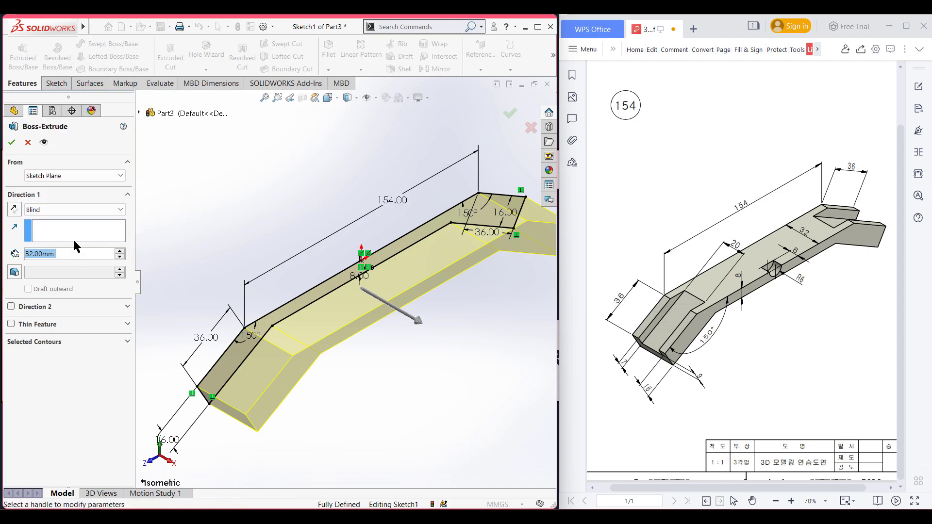
click(63, 210)
click(42, 261)
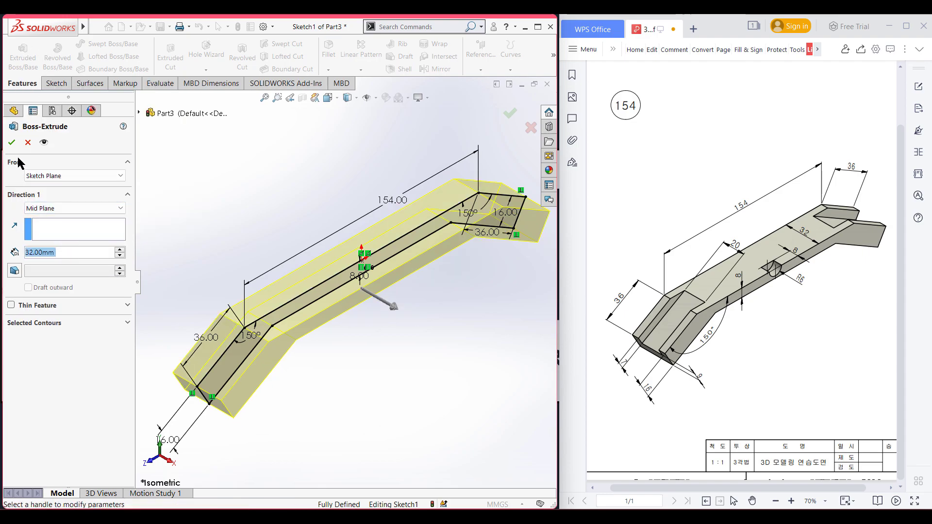
click(12, 143)
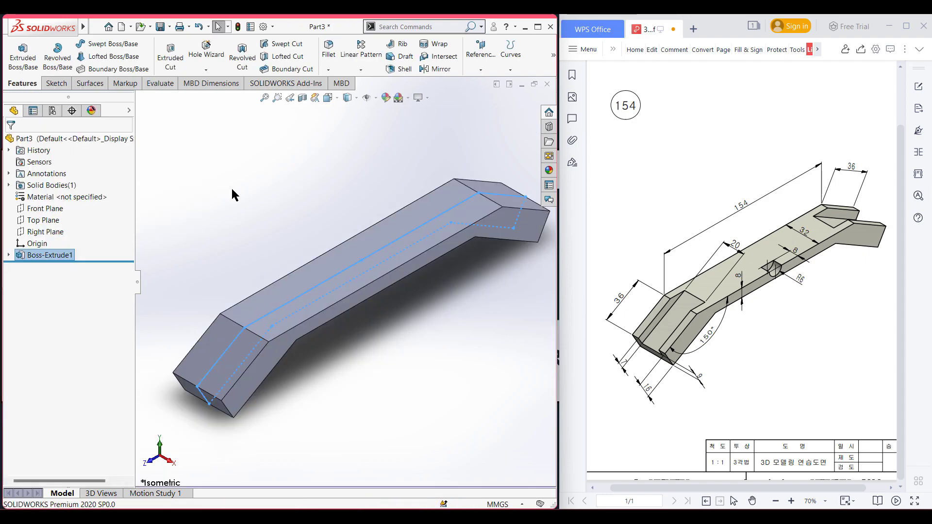
click(261, 203)
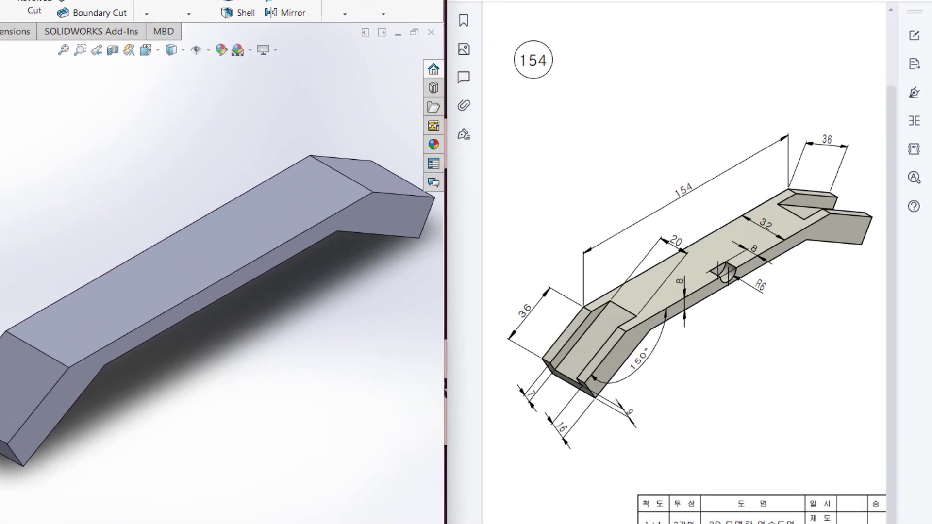
Examine the slot on the near leg in the reference drawing, including its end profile, depth dimension and cutting direction
ctrl+scroll(740, 479, up, 3)
scroll(740, 479, down, 3)
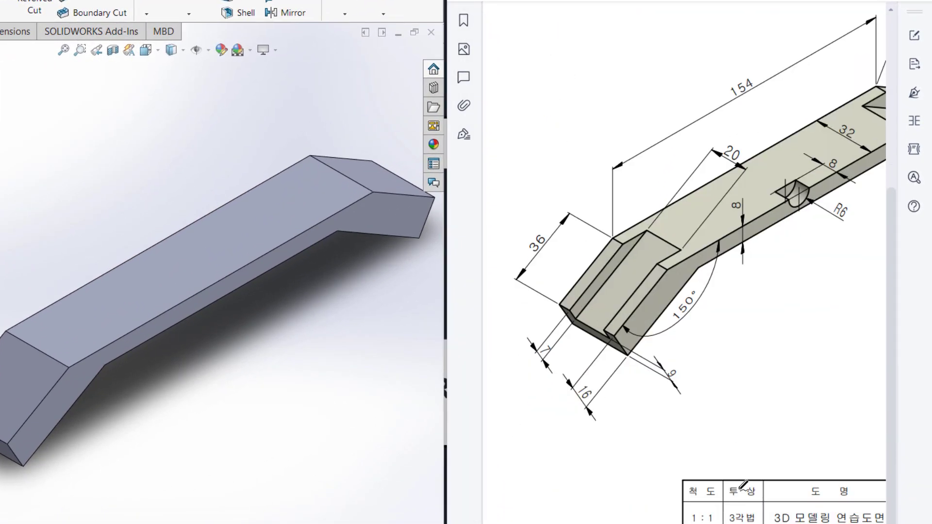
scroll(685, 514, right, 1)
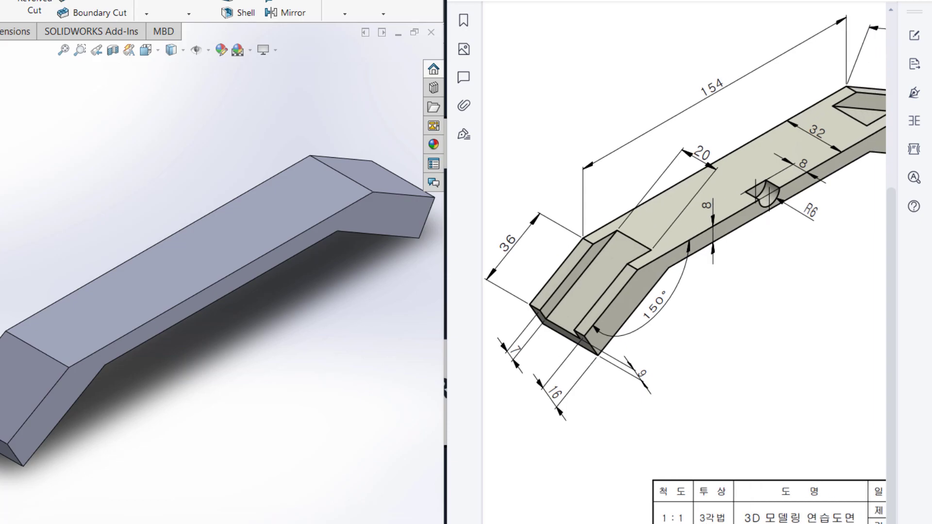
ctrl+scroll(685, 262, up, 1)
scroll(714, 493, left, 2)
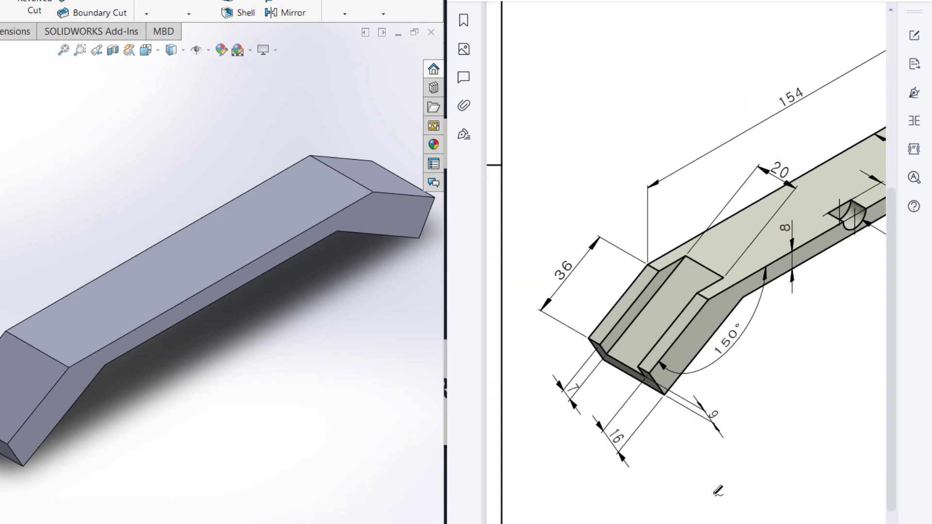
scroll(714, 493, down, 1)
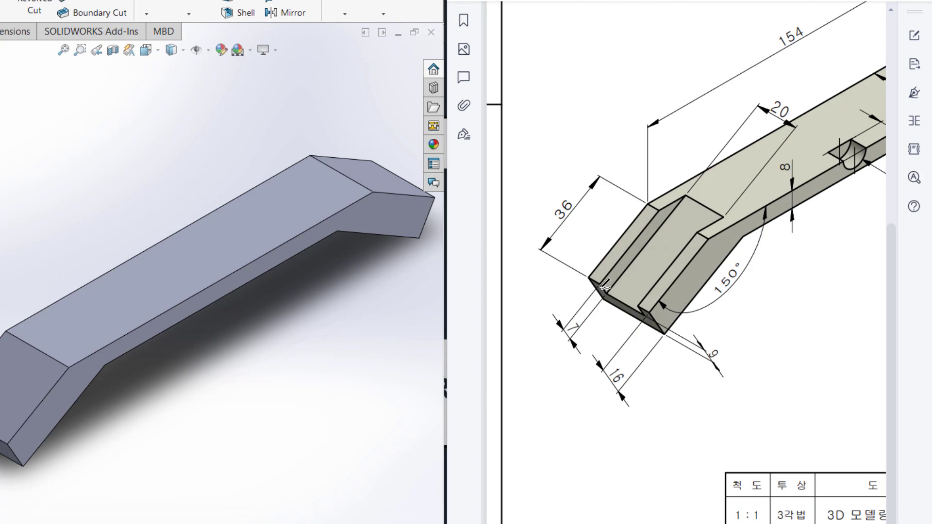
mouse_move(600, 283)
mouse_down()
mouse_move(605, 297)
mouse_move(640, 311)
mouse_move(636, 295)
mouse_move(605, 284)
mouse_move(621, 288)
mouse_move(695, 204)
mouse_move(687, 224)
mouse_up()
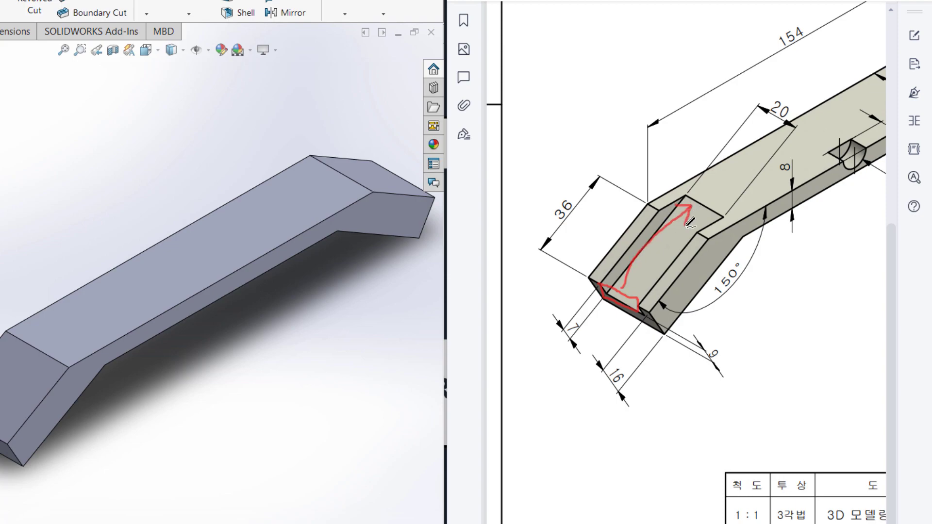
mouse_move(574, 316)
mouse_down()
mouse_move(554, 321)
mouse_move(582, 340)
mouse_move(581, 323)
mouse_up()
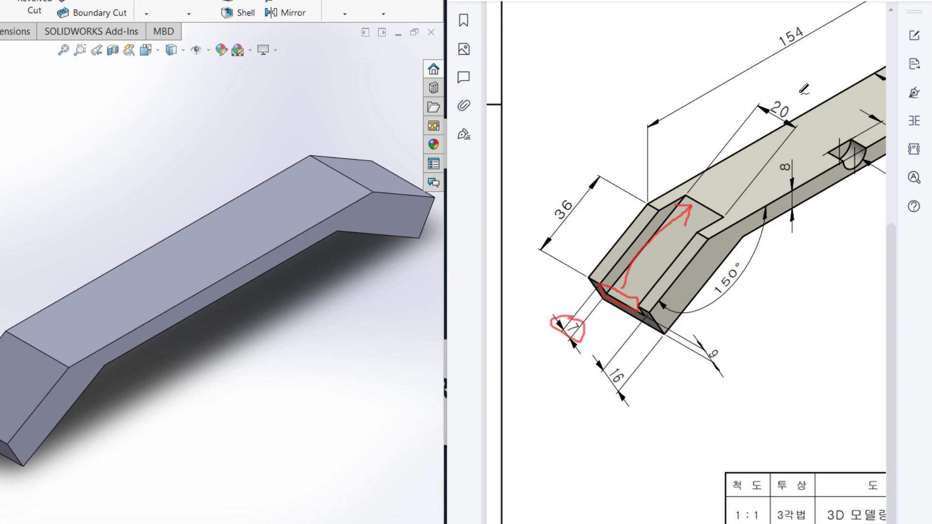
mouse_move(800, 91)
mouse_down()
mouse_move(787, 122)
mouse_move(798, 95)
mouse_up()
key(ctrl+z)
key(ctrl+z)
key(ctrl+z)
key(ctrl+z)
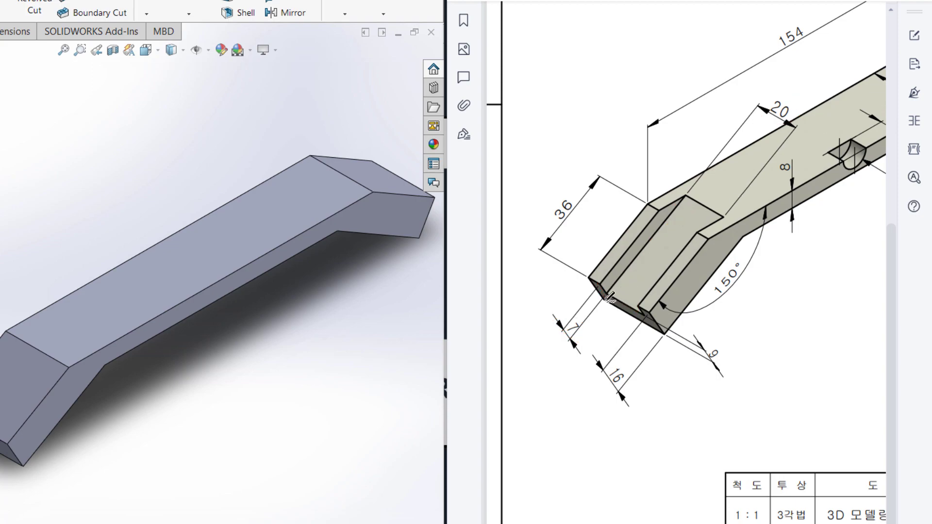
mouse_move(598, 290)
mouse_down()
mouse_move(653, 318)
mouse_move(623, 290)
mouse_up()
key(ctrl+z)
mouse_move(577, 315)
mouse_down()
mouse_move(566, 332)
mouse_move(577, 316)
mouse_up()
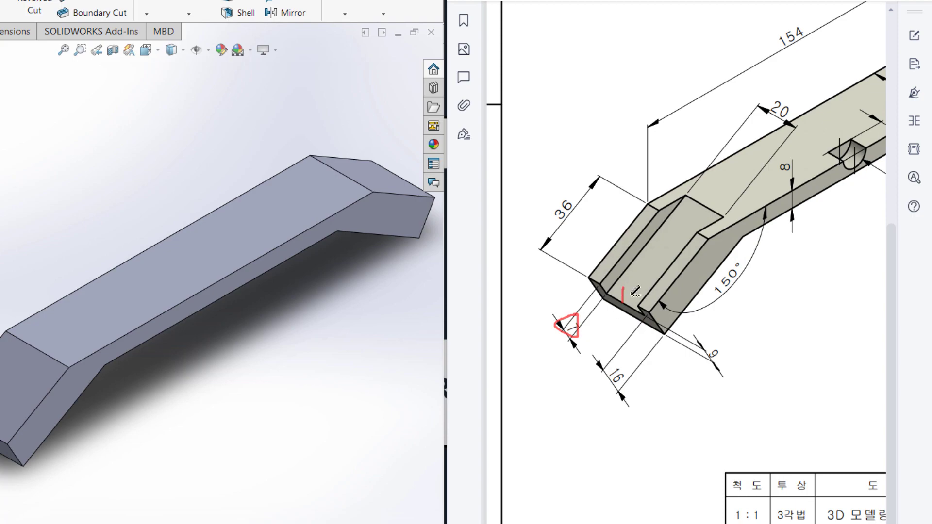
mouse_move(636, 300)
mouse_down()
mouse_move(598, 286)
mouse_move(603, 300)
mouse_move(640, 315)
mouse_move(636, 301)
mouse_up()
mouse_move(638, 281)
mouse_down()
mouse_move(705, 203)
mouse_move(703, 225)
mouse_up()
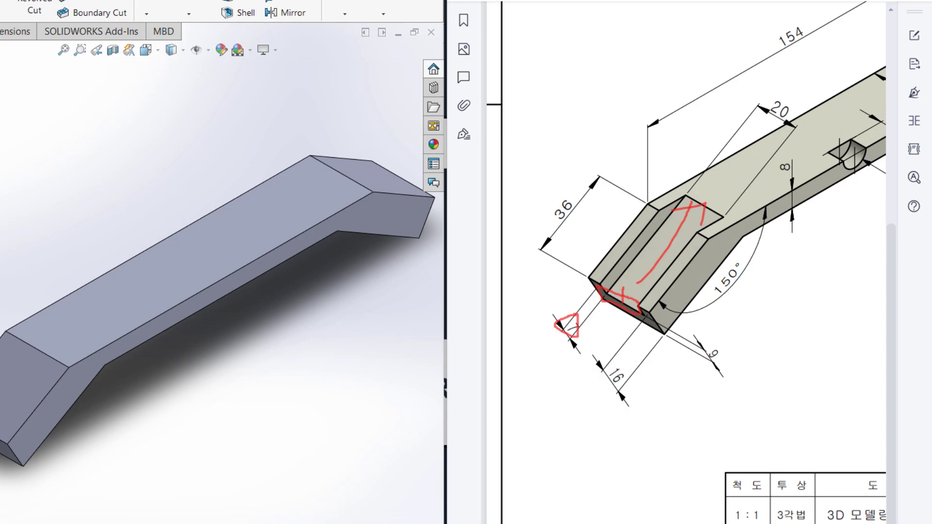
Examine the matching slot on the far leg in the reference drawing and return to the drawing's overall view
scroll(785, 88, right, 5)
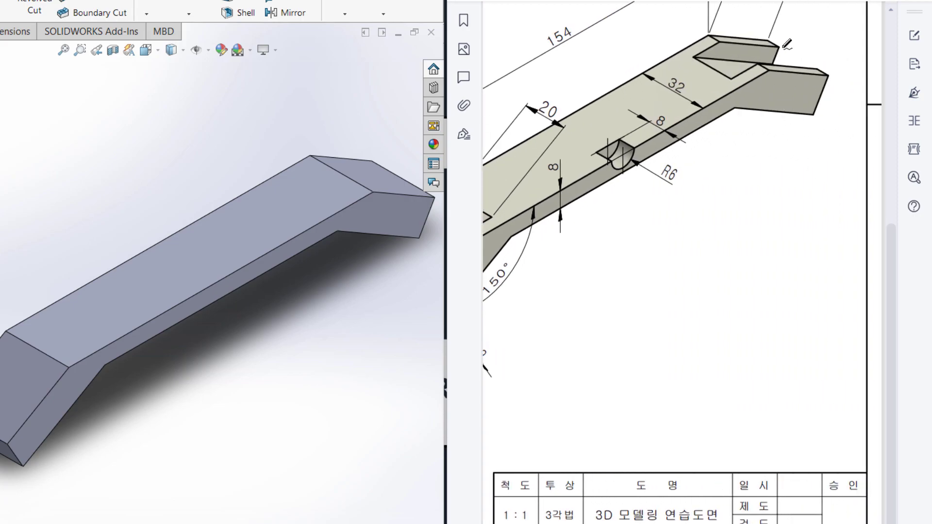
drag(891, 286, 890, 219)
mouse_move(776, 139)
mouse_down()
mouse_move(770, 132)
mouse_move(767, 184)
mouse_move(755, 125)
mouse_up()
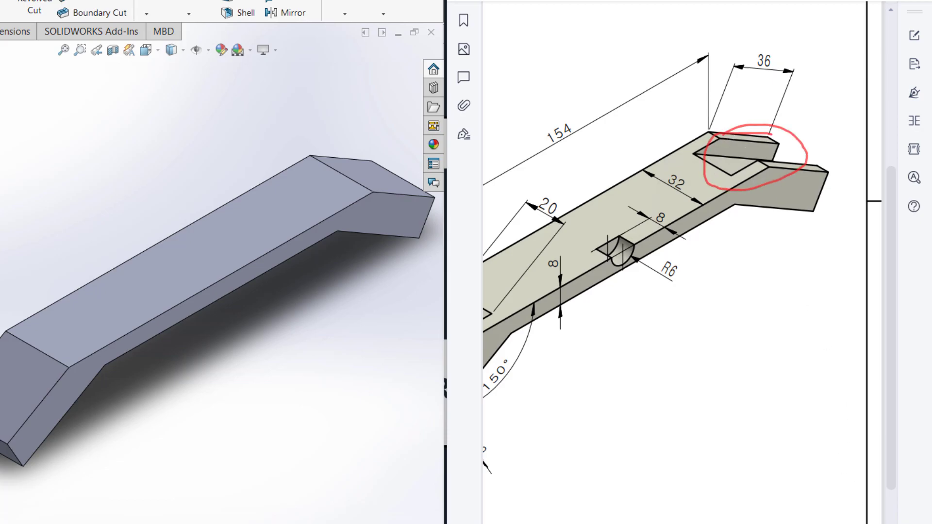
ctrl+scroll(745, 147, down, 3)
drag(681, 448, 694, 433)
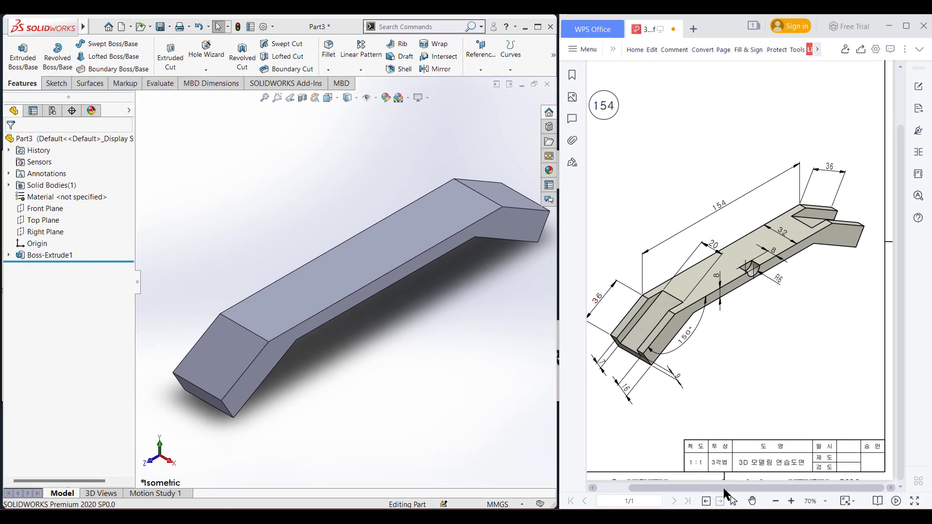
drag(723, 489, 717, 488)
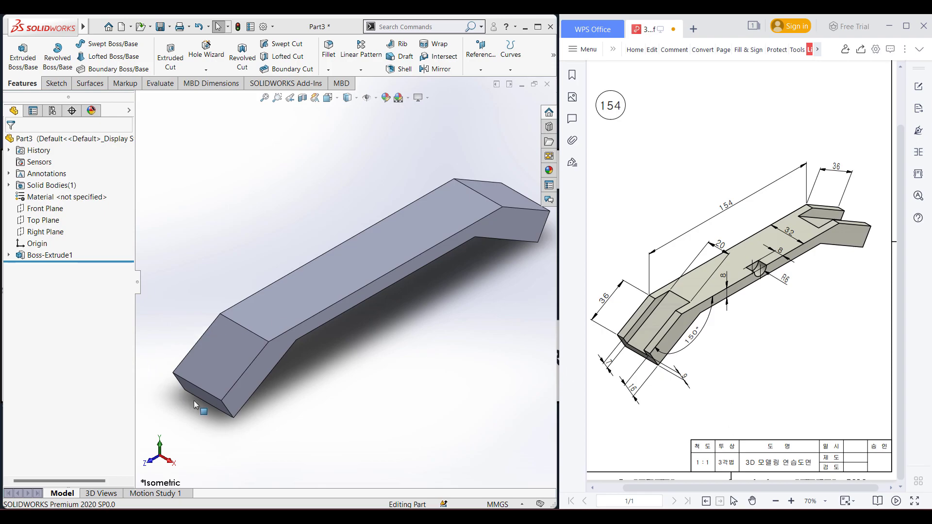
Start a new sketch on the near leg's narrow end face
scroll(194, 405, down, 2)
scroll(216, 395, down, 3)
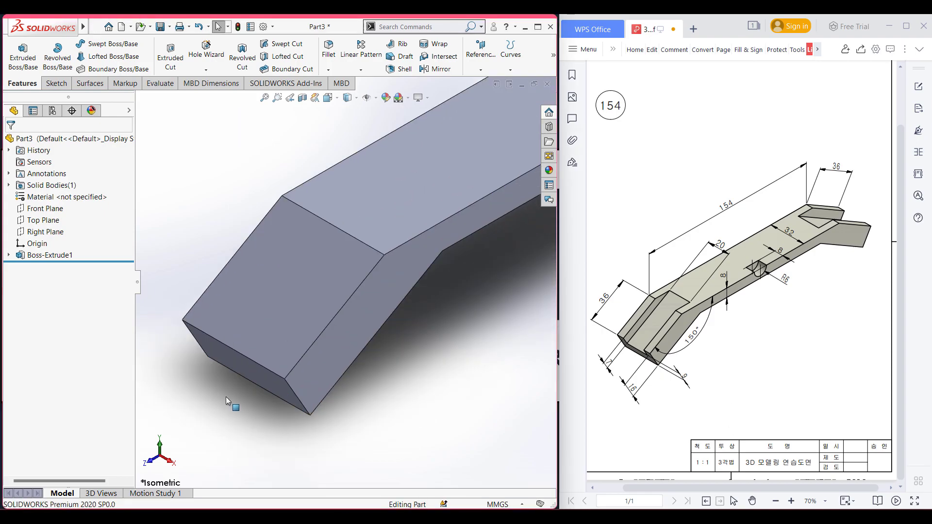
click(259, 381)
right_click(259, 381)
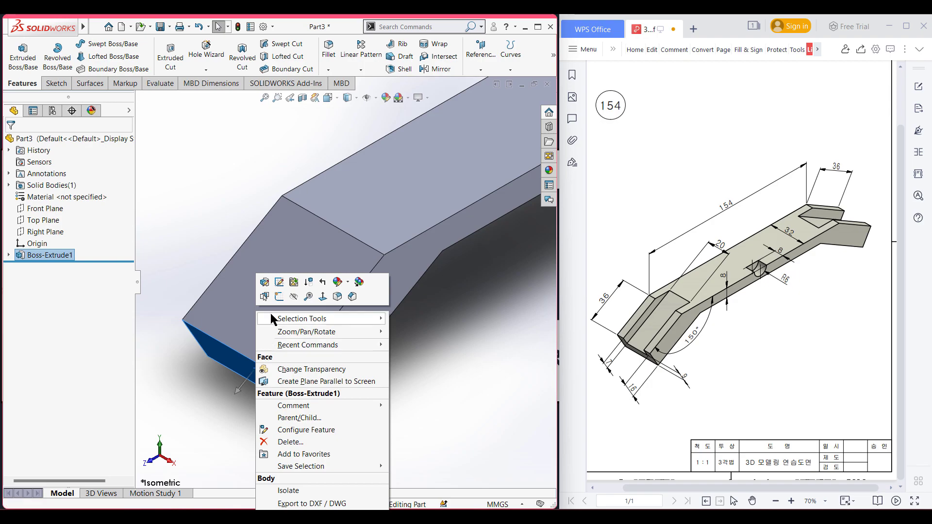
click(280, 296)
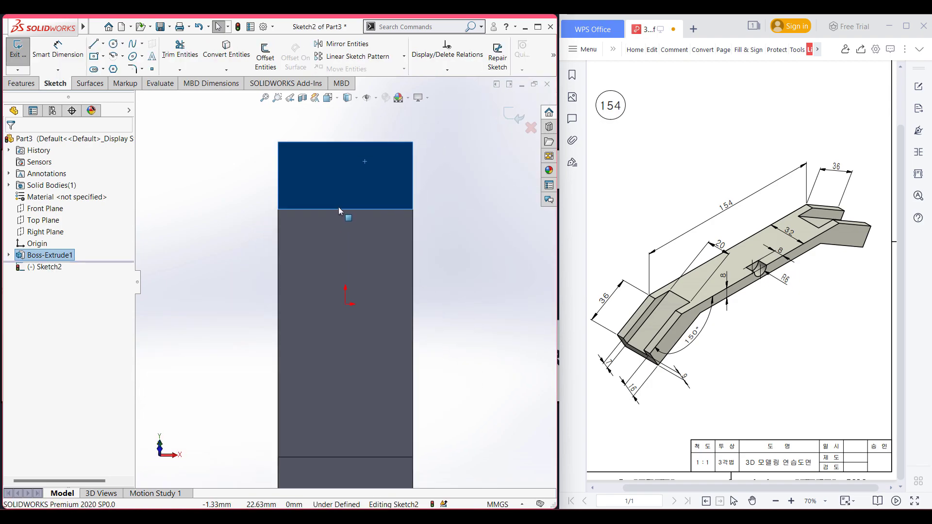
Sketch a 7 mm vertical centerline downward from the midpoint of the end face's upper edge
scroll(339, 210, down, 1)
mouse_move(312, 214)
ctrl+middle_down()
mouse_move(292, 351)
mouse_move(332, 346)
ctrl+middle_up()
click(334, 218)
scroll(335, 218, down, 1)
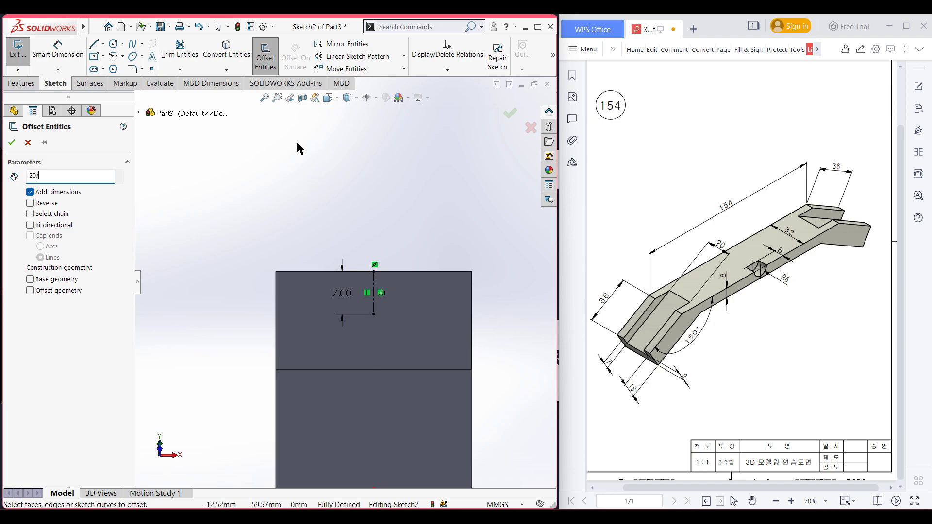
Offset the vertical centerline 10 mm bi-directionally with straight-line cap ends to form the slot's rectangular profile
text(2)
key(Return)
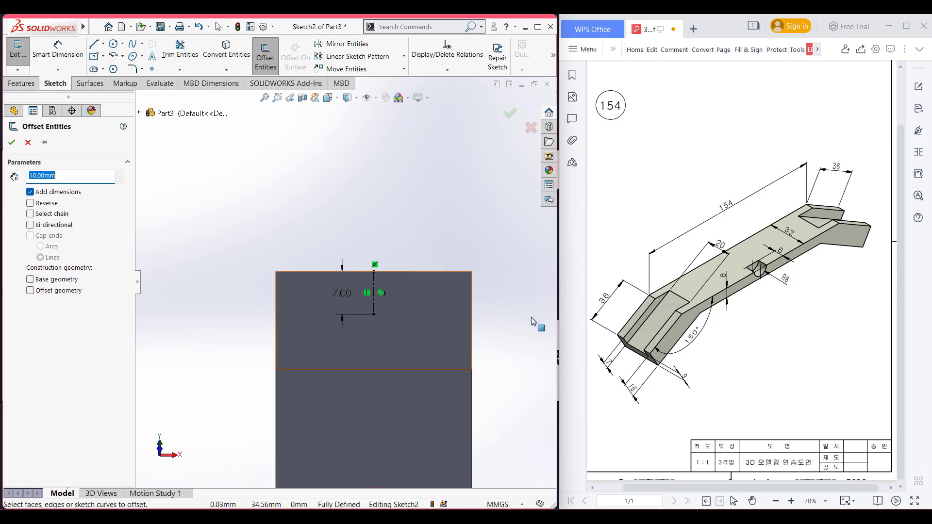
click(380, 297)
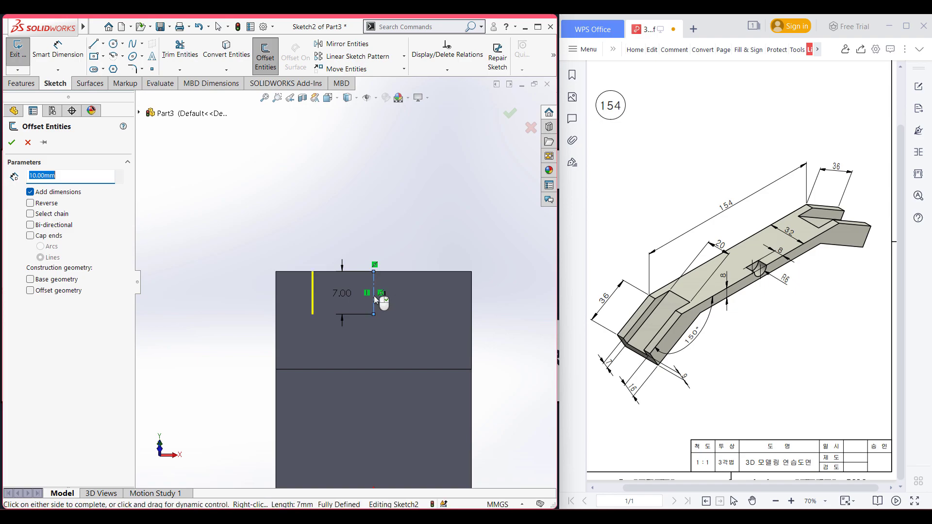
click(30, 225)
click(30, 235)
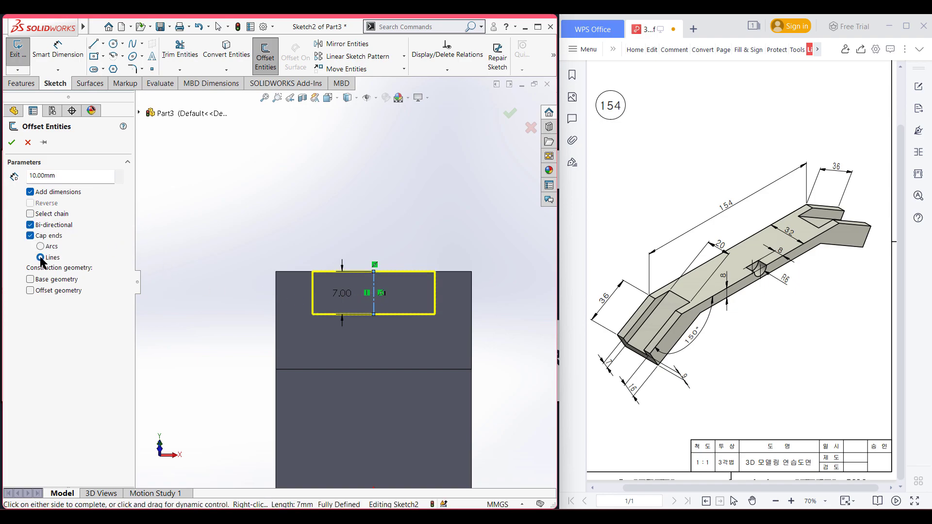
click(11, 142)
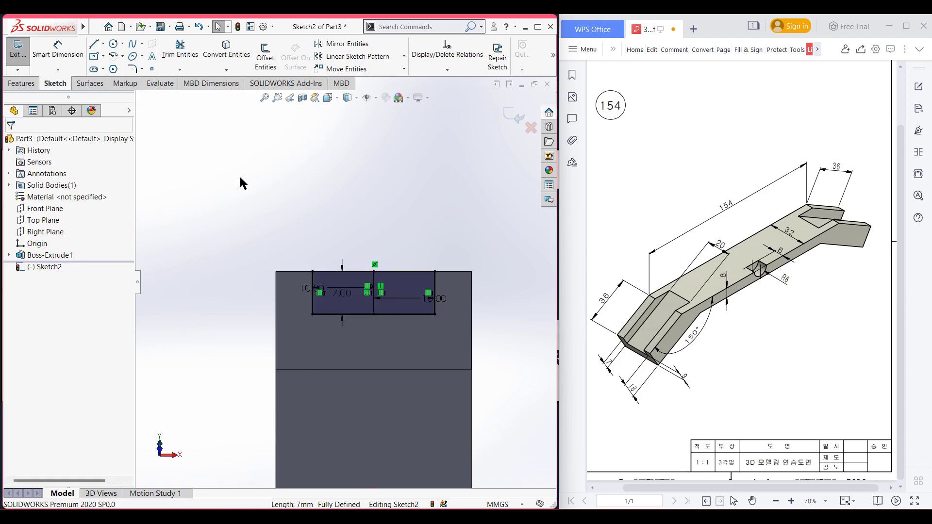
Cut the rectangular slot profile along the near leg with a 70 mm blind Extruded Cut
key(ctrl+7)
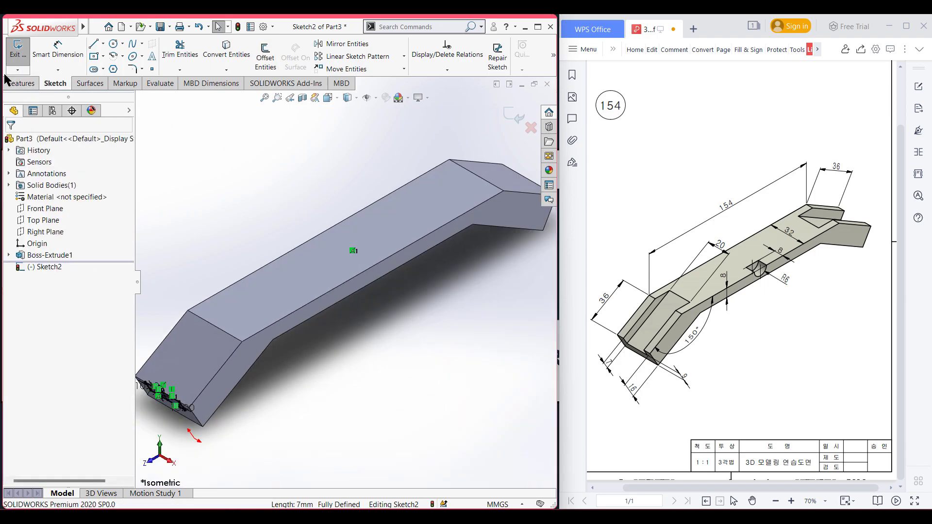
click(22, 83)
click(171, 58)
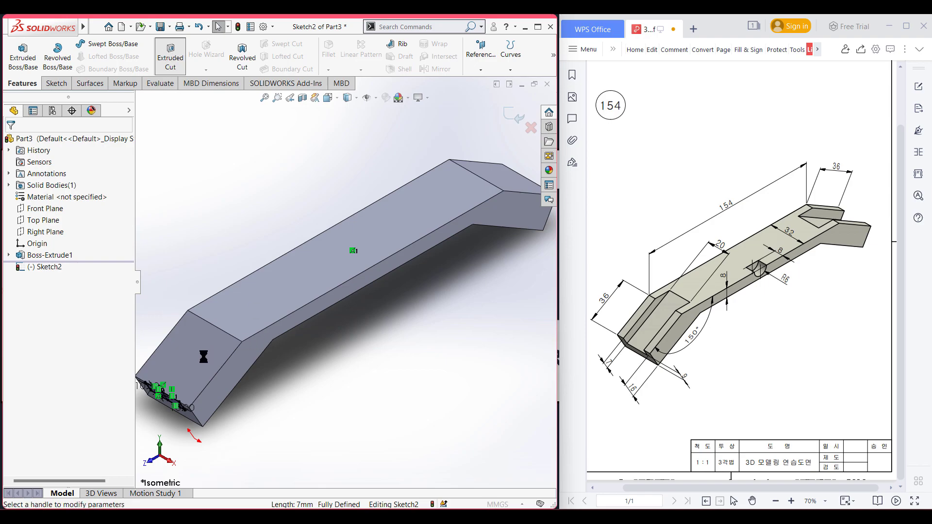
drag(213, 337, 296, 276)
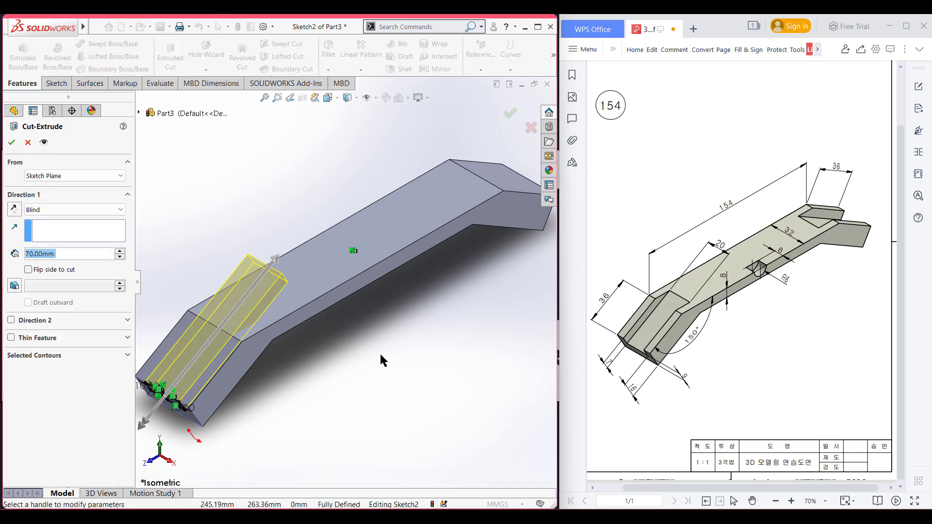
click(12, 142)
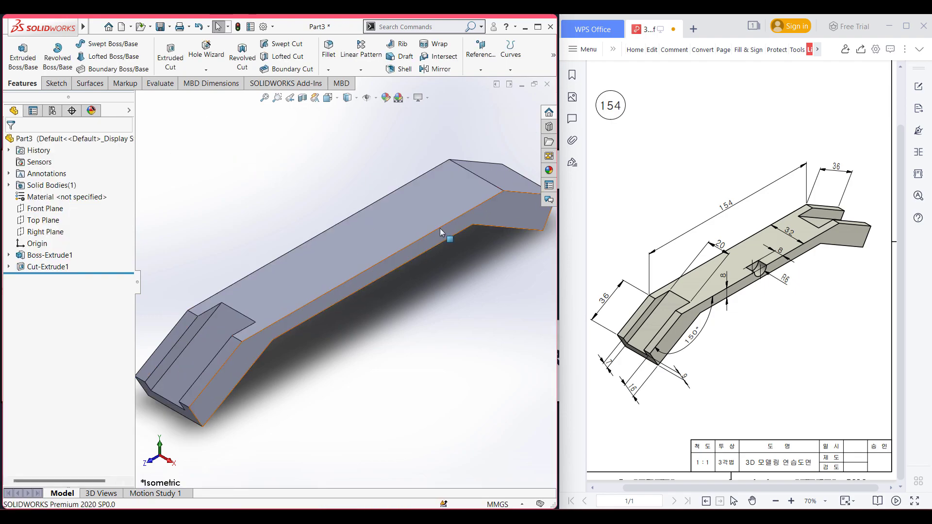
Mirror the near leg's slot cut about the Front Plane onto the far leg
click(36, 210)
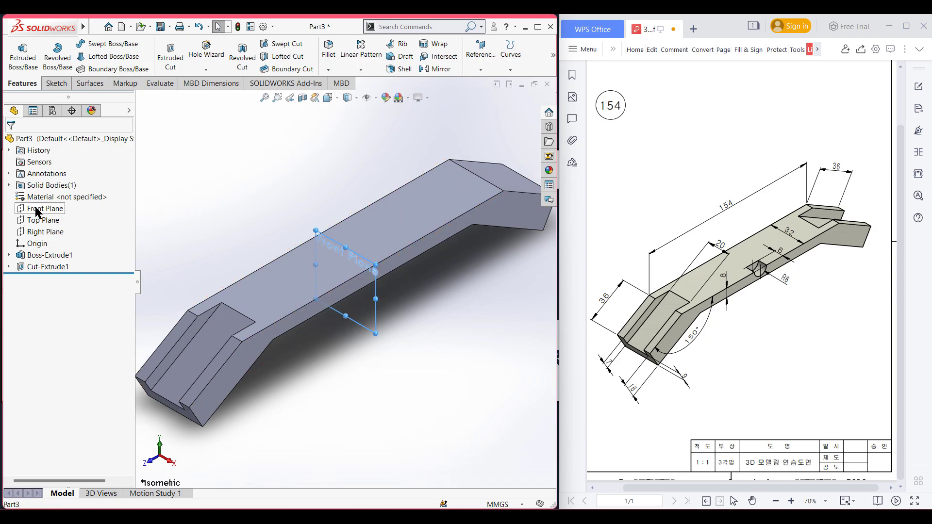
click(440, 69)
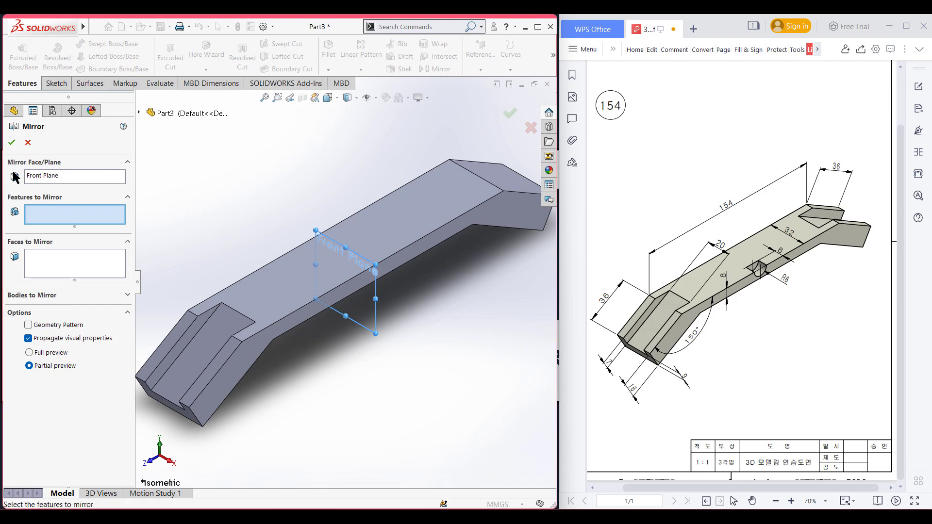
click(139, 113)
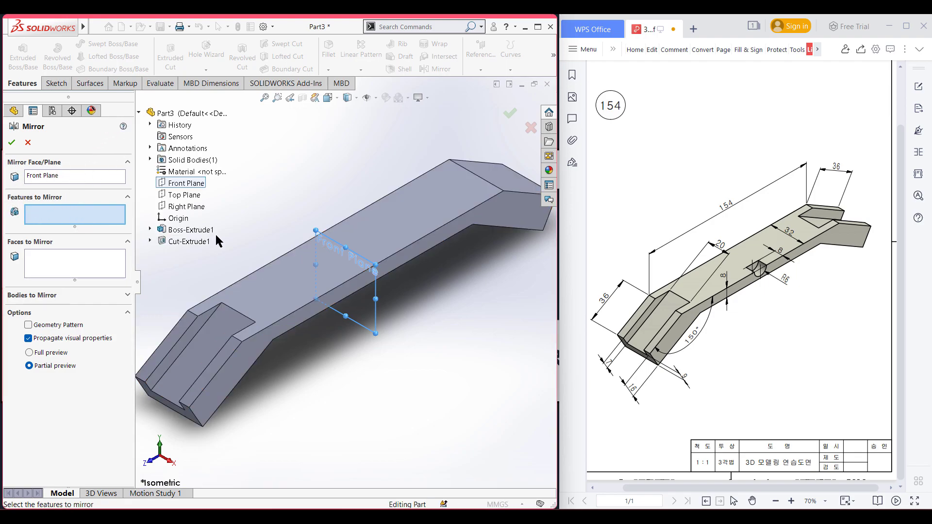
click(203, 242)
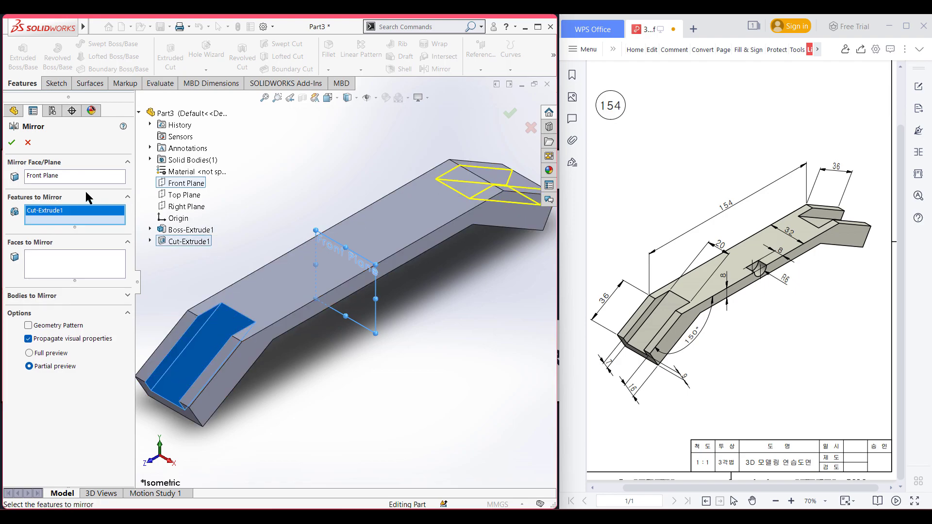
click(11, 143)
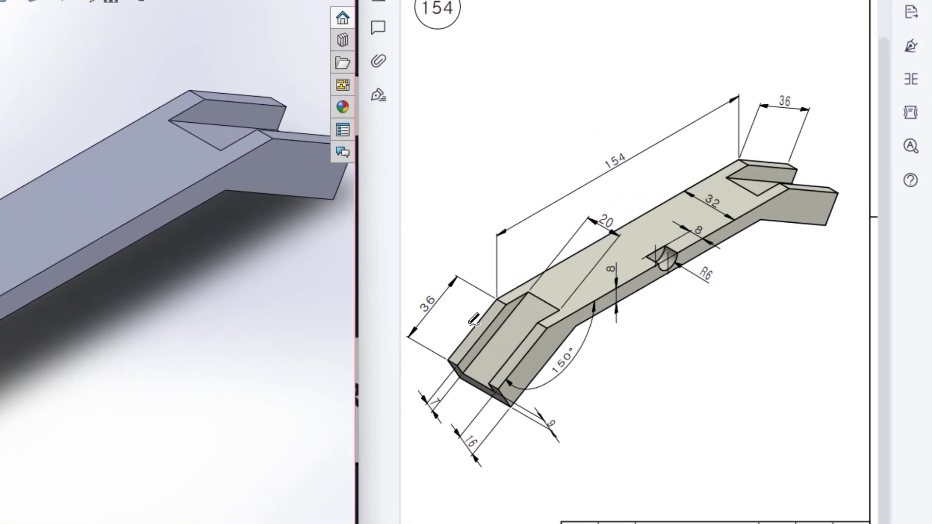
Examine the rounded notch on the long edge in the reference drawing, including its radius and depth dimensions
mouse_move(675, 251)
mouse_down()
mouse_move(698, 261)
mouse_move(710, 280)
mouse_move(718, 270)
mouse_up()
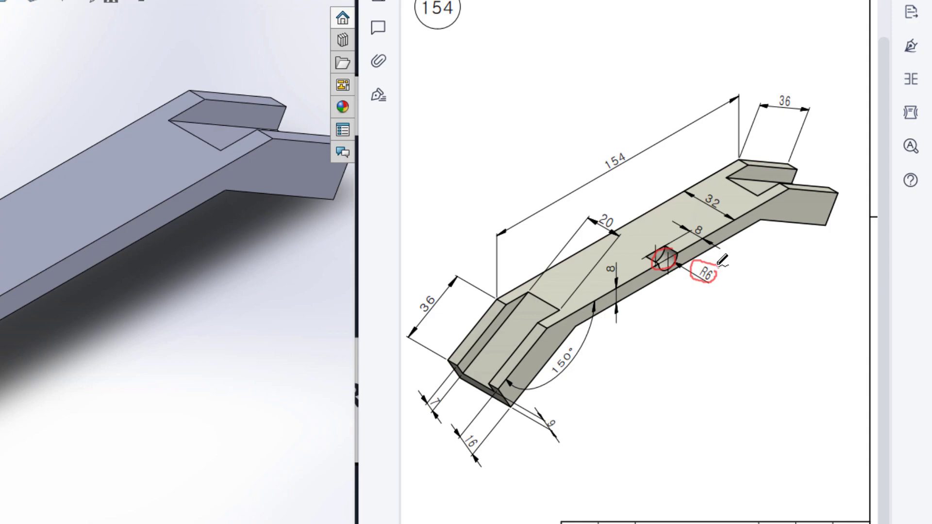
mouse_move(714, 232)
mouse_down()
mouse_move(711, 223)
mouse_move(688, 234)
mouse_move(708, 223)
mouse_up()
key(ctrl+z)
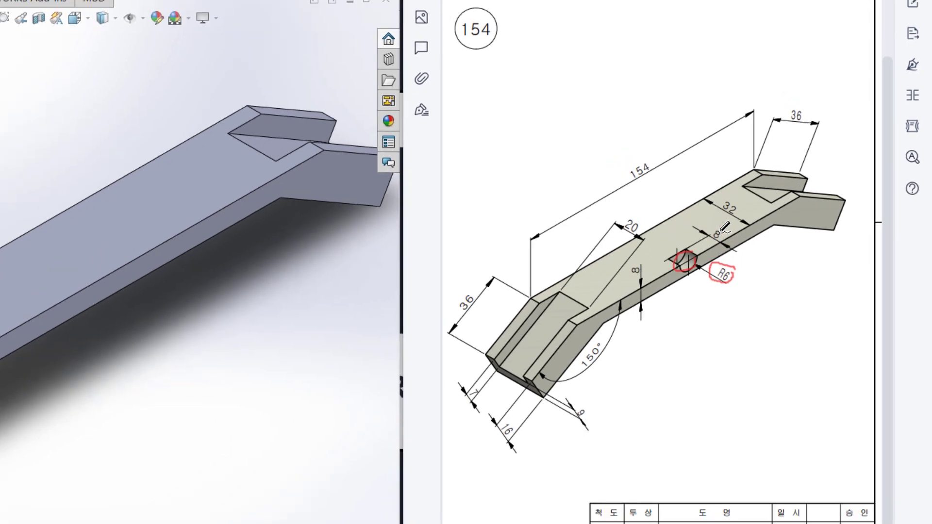
key(ctrl+z)
key(ctrl+z)
On the bracket's long side face, start a sketch and draw a 12 mm diameter circle centered on the origin
click(146, 265)
click(179, 229)
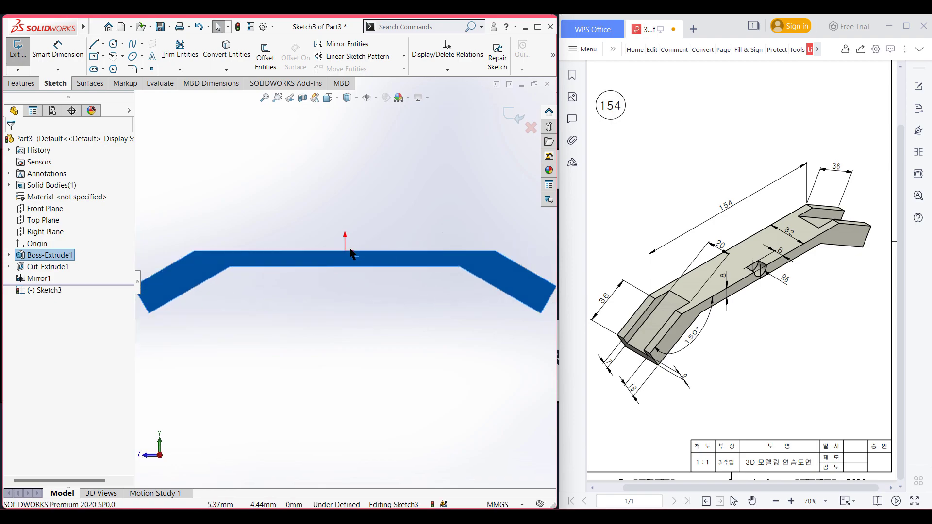
scroll(117, 219, down, 4)
scroll(346, 244, down, 2)
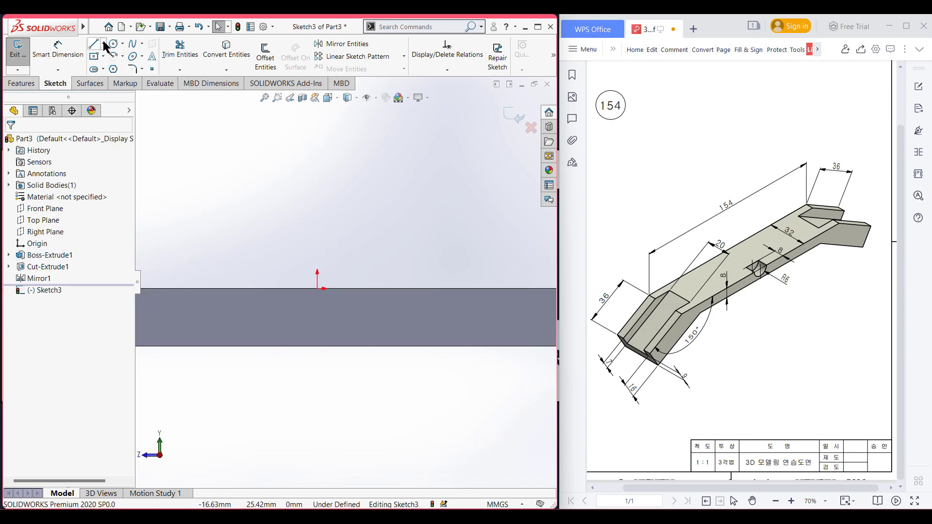
click(115, 46)
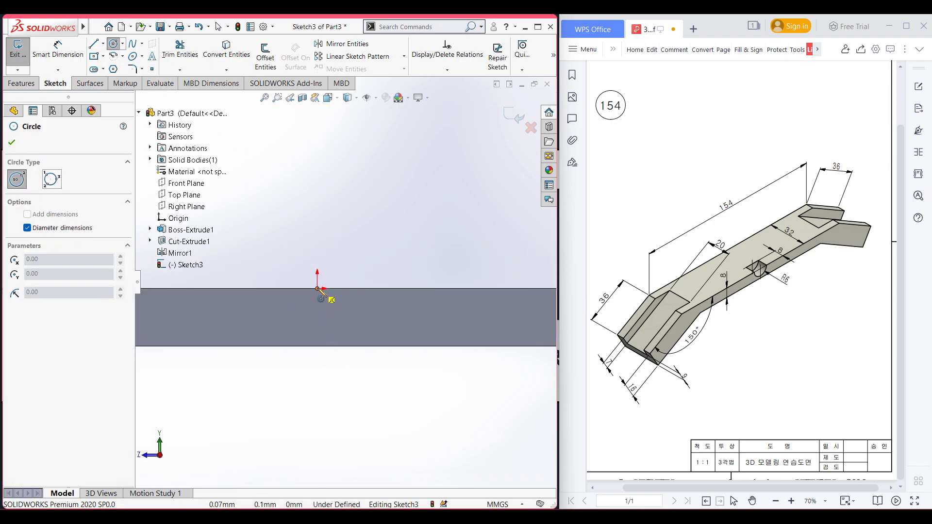
click(317, 289)
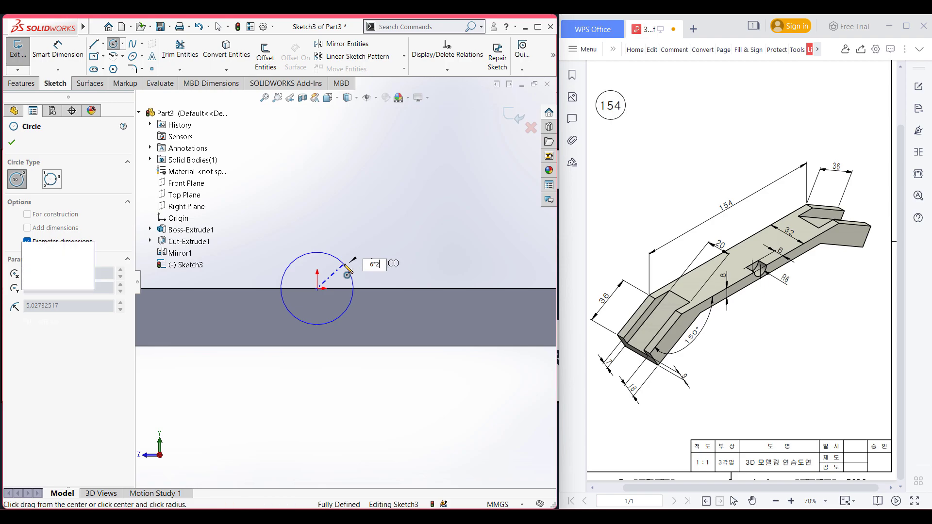
key(Return)
Cut the circle 8 mm deep into the body with a blind Extruded Cut to form the edge notch
key(ctrl+7)
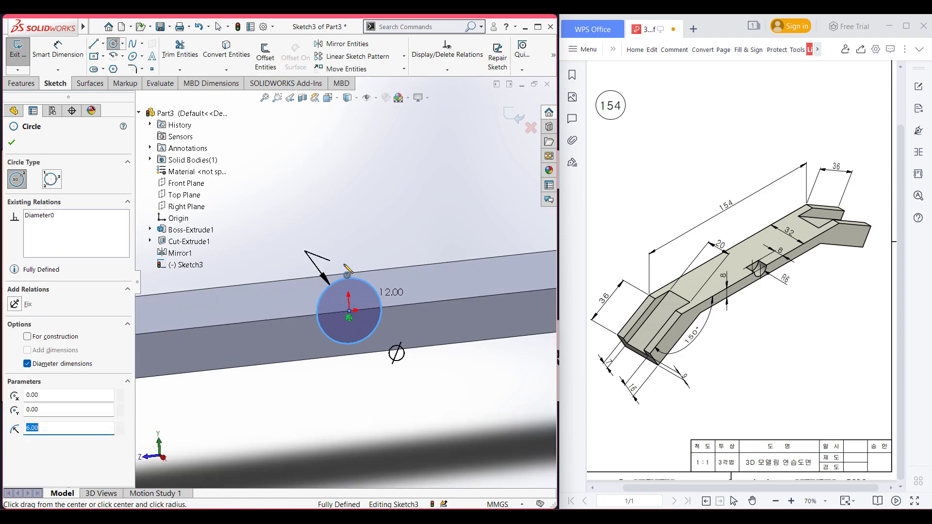
click(19, 84)
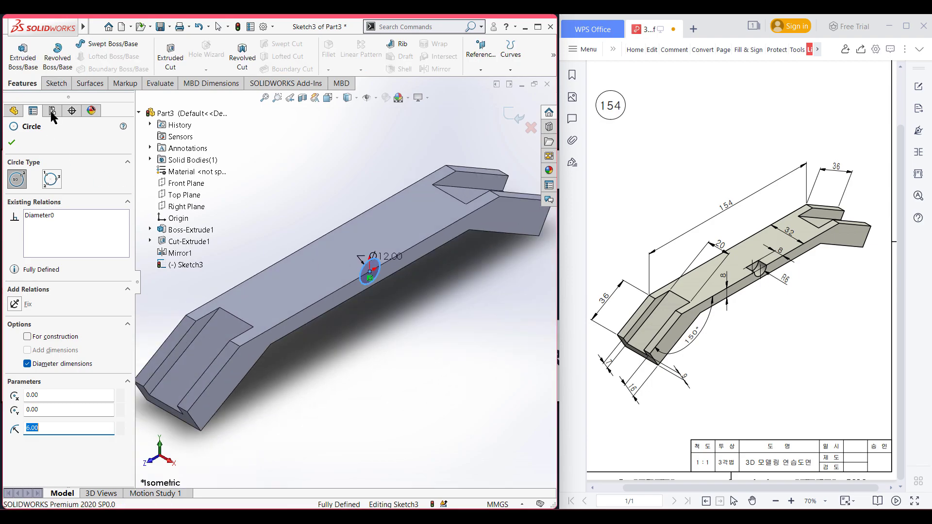
click(171, 54)
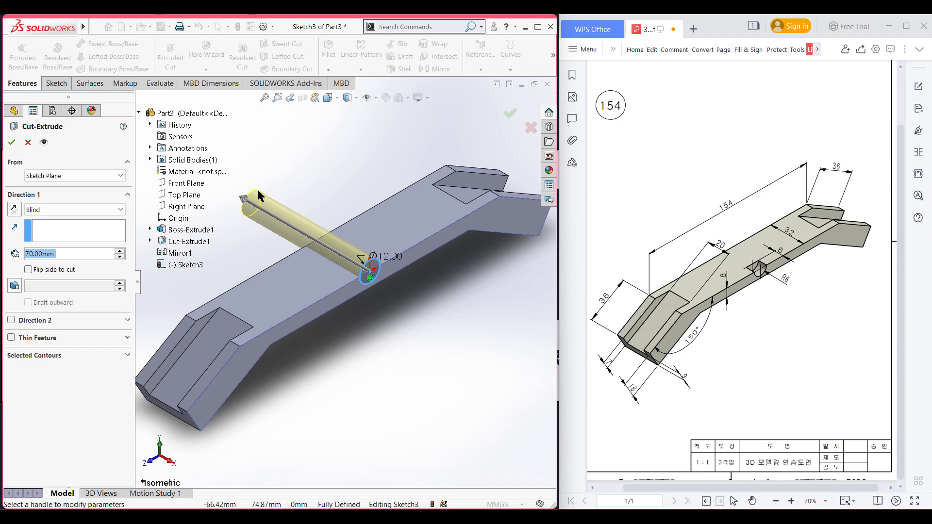
text(8)
key(Return)
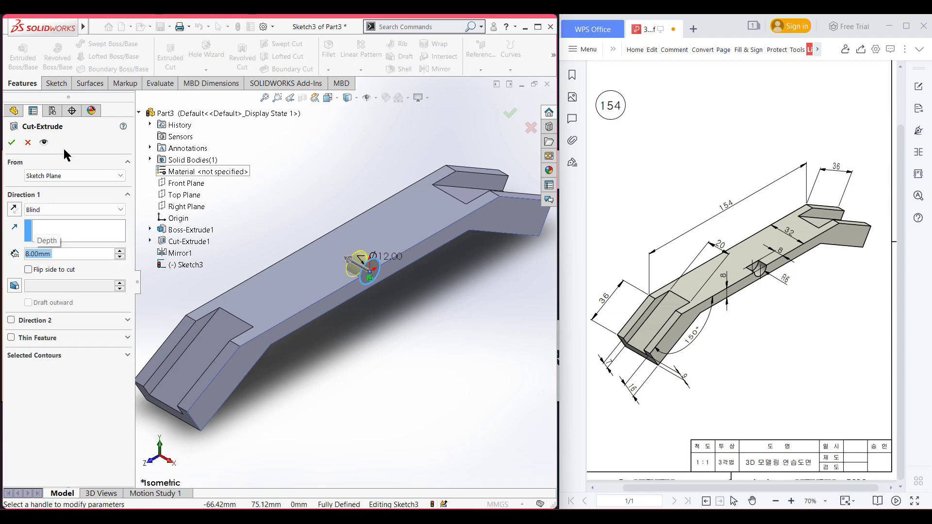
click(12, 142)
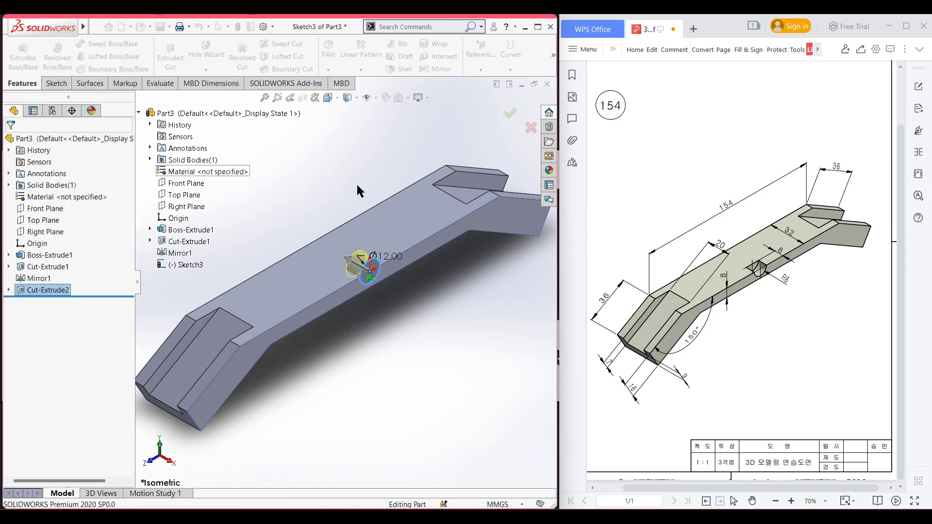